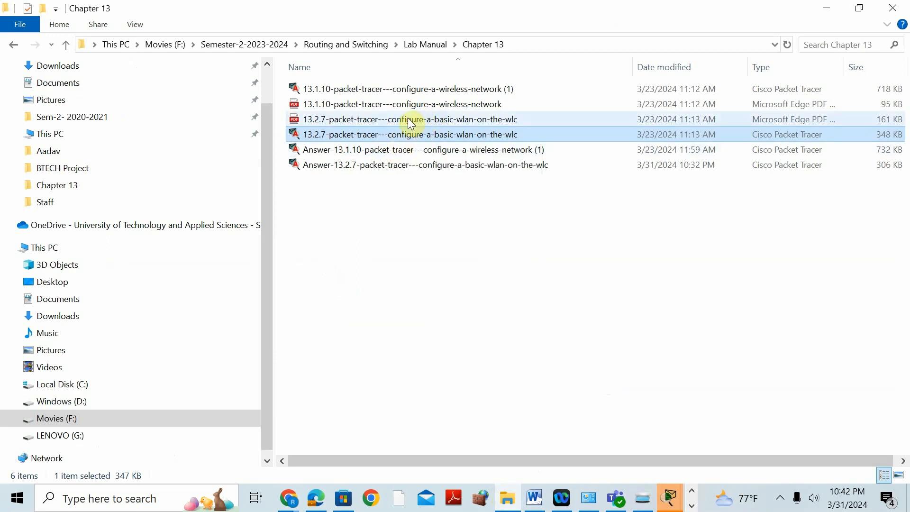
- Open the PDF 13.2.7-packet-tracer---configure-a-basic-wlan-on-the-wlc and close its duplicate browser tab
{"action": "double_click", "coordinate": [420, 119]}
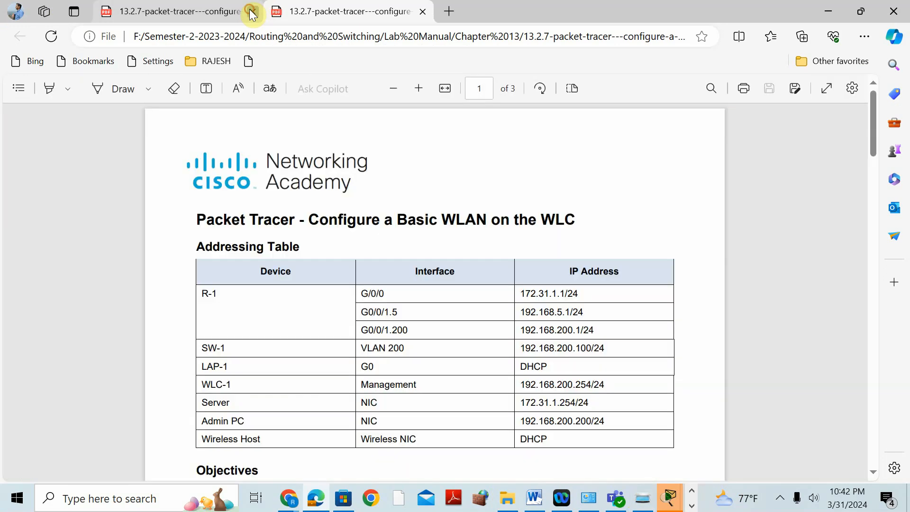
{"action": "left_click", "coordinate": [253, 12]}
{"action": "scroll", "coordinate": [355, 350], "scroll_direction": "up", "scroll_amount": 3}
{"action": "scroll", "coordinate": [357, 351], "scroll_direction": "up", "scroll_amount": 20}
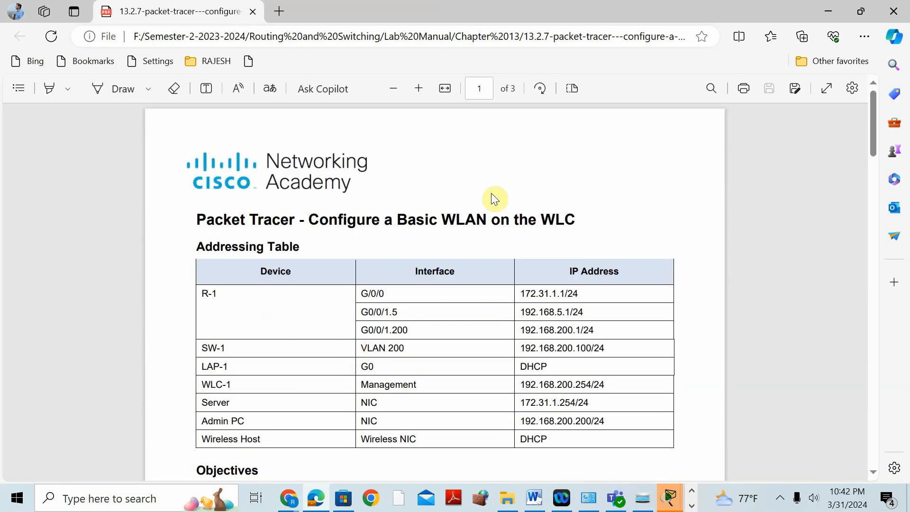
- Read through the lab PDF's addressing table, objectives and the instructions for Parts 1 to 3
{"action": "scroll", "coordinate": [491, 192], "scroll_direction": "down", "scroll_amount": 3}
{"action": "scroll", "coordinate": [534, 167], "scroll_direction": "up", "scroll_amount": 2}
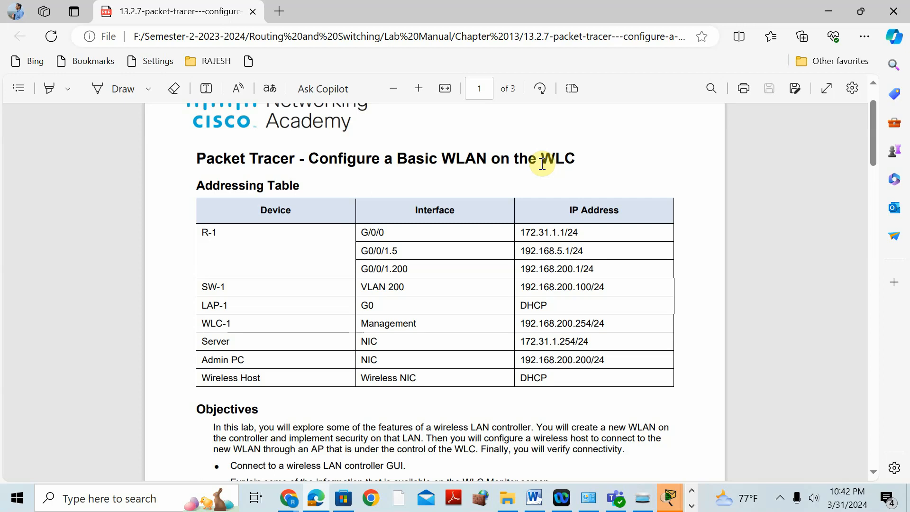
{"action": "scroll", "coordinate": [620, 256], "scroll_direction": "down", "scroll_amount": 6}
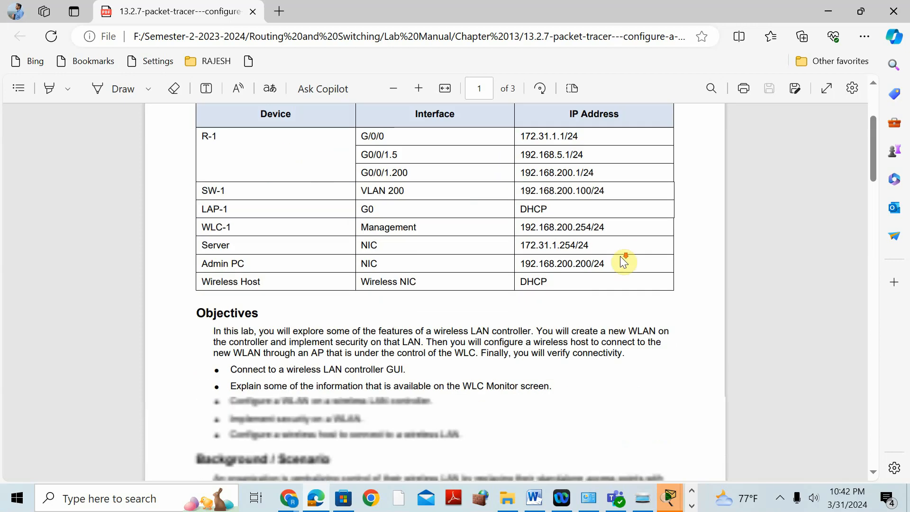
{"action": "scroll", "coordinate": [620, 256], "scroll_direction": "down", "scroll_amount": 4}
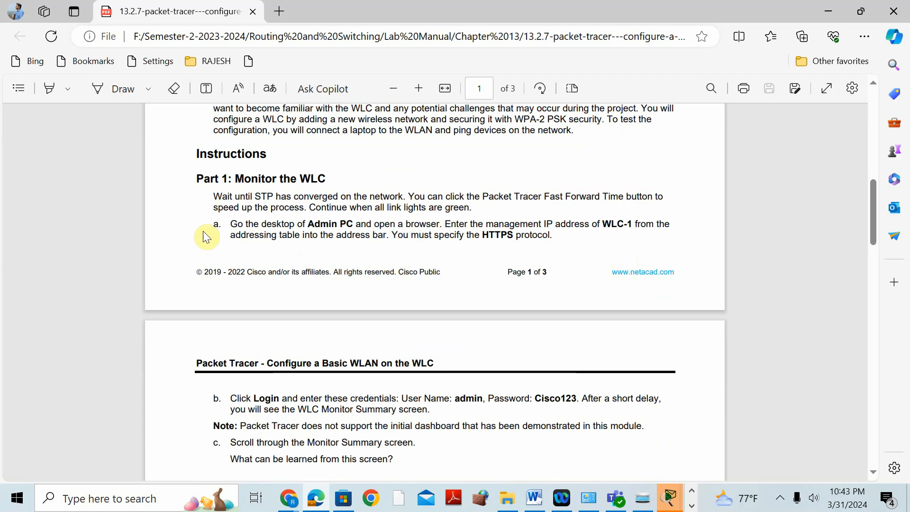
{"action": "scroll", "coordinate": [242, 178], "scroll_direction": "down", "scroll_amount": 15}
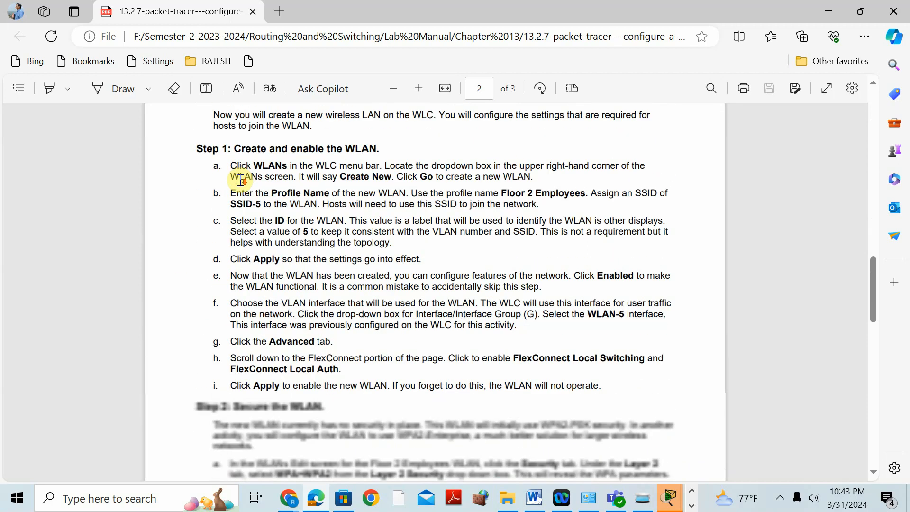
{"action": "scroll", "coordinate": [240, 180], "scroll_direction": "down", "scroll_amount": 12}
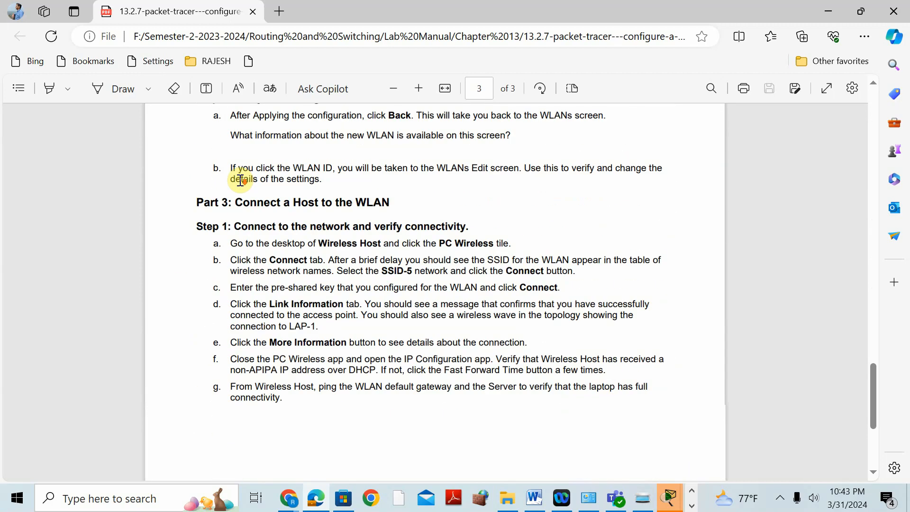
{"action": "scroll", "coordinate": [240, 180], "scroll_direction": "up", "scroll_amount": 11}
{"action": "scroll", "coordinate": [241, 180], "scroll_direction": "up", "scroll_amount": 15}
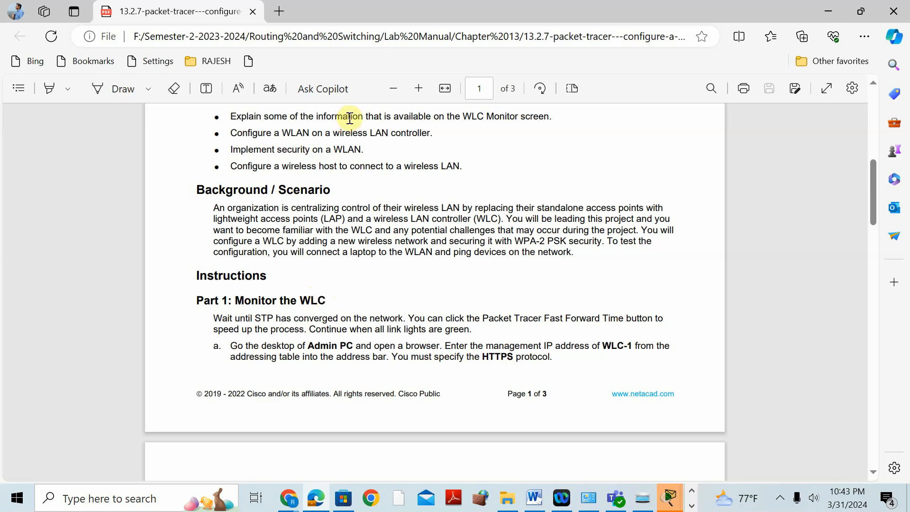
{"action": "scroll", "coordinate": [360, 238], "scroll_direction": "down", "scroll_amount": 12}
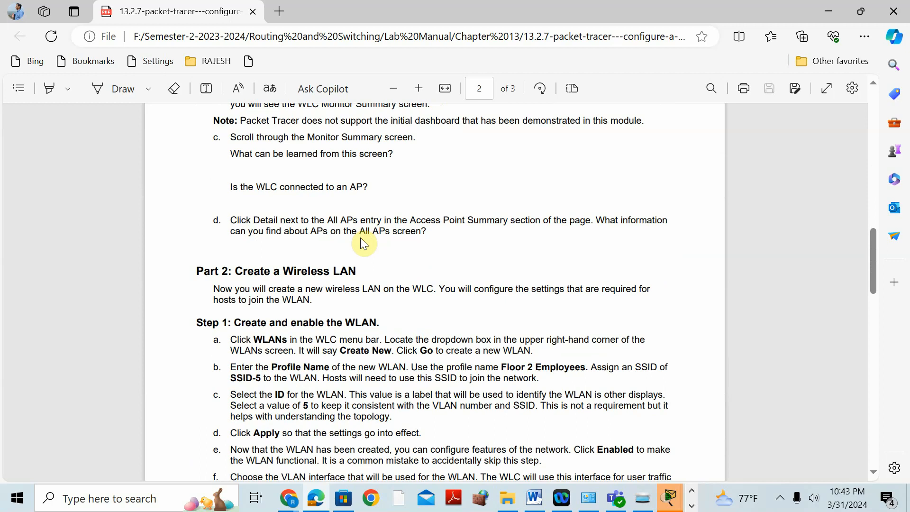
{"action": "scroll", "coordinate": [339, 308], "scroll_direction": "down", "scroll_amount": 13}
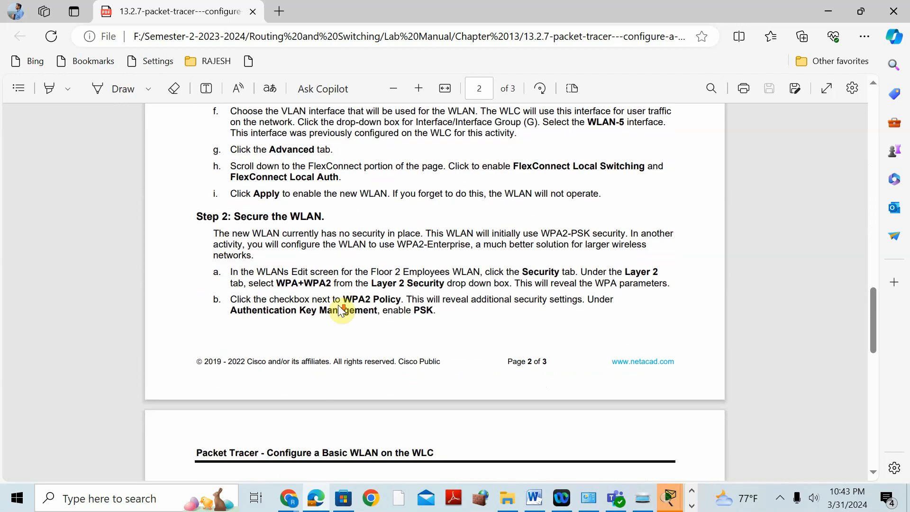
{"action": "scroll", "coordinate": [339, 309], "scroll_direction": "down", "scroll_amount": 3}
{"action": "scroll", "coordinate": [340, 309], "scroll_direction": "down", "scroll_amount": 4}
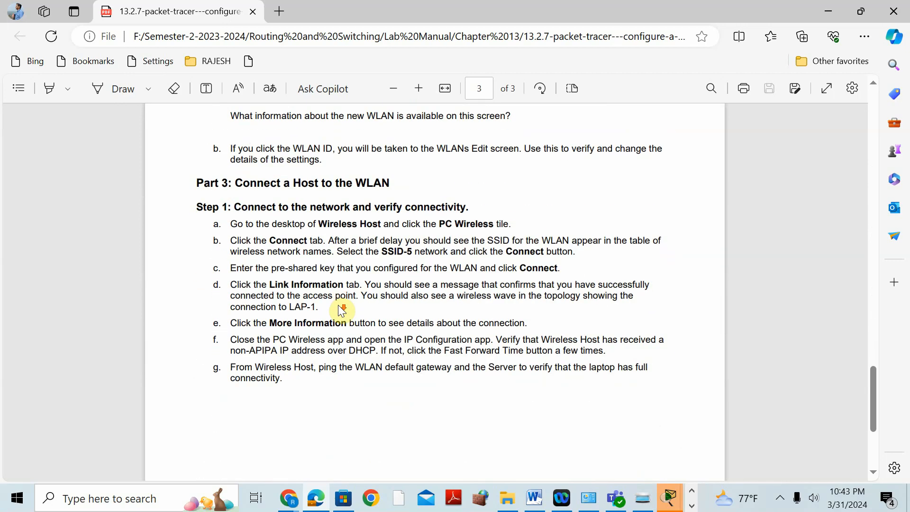
{"action": "scroll", "coordinate": [351, 249], "scroll_direction": "down", "scroll_amount": 4}
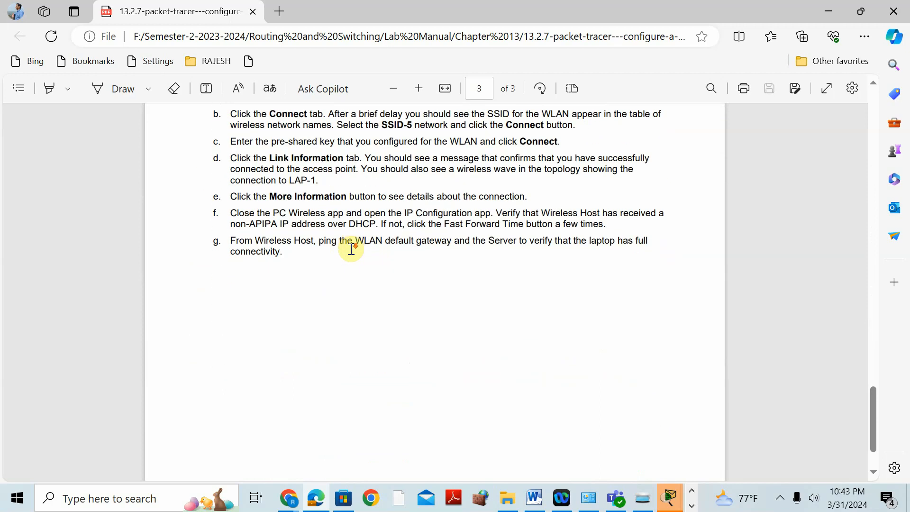
{"action": "scroll", "coordinate": [351, 249], "scroll_direction": "up", "scroll_amount": 20}
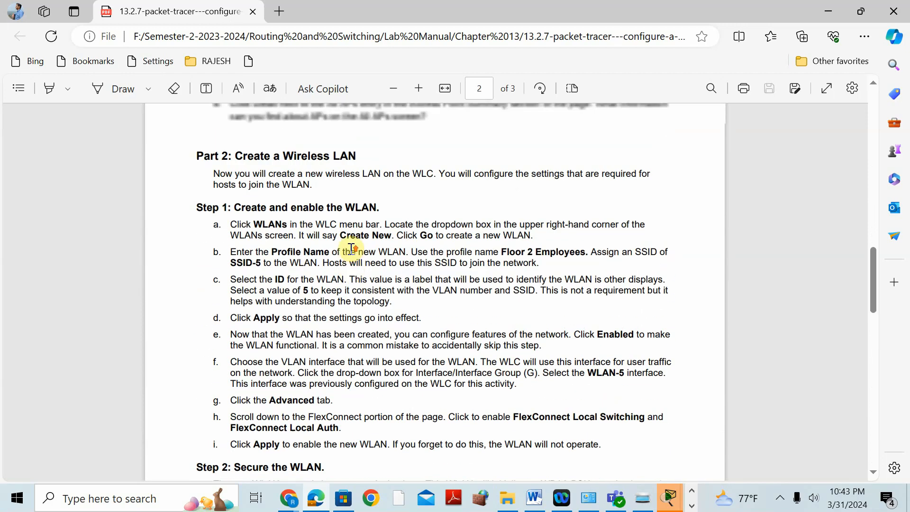
{"action": "scroll", "coordinate": [351, 248], "scroll_direction": "up", "scroll_amount": 6}
{"action": "scroll", "coordinate": [352, 249], "scroll_direction": "down", "scroll_amount": 1}
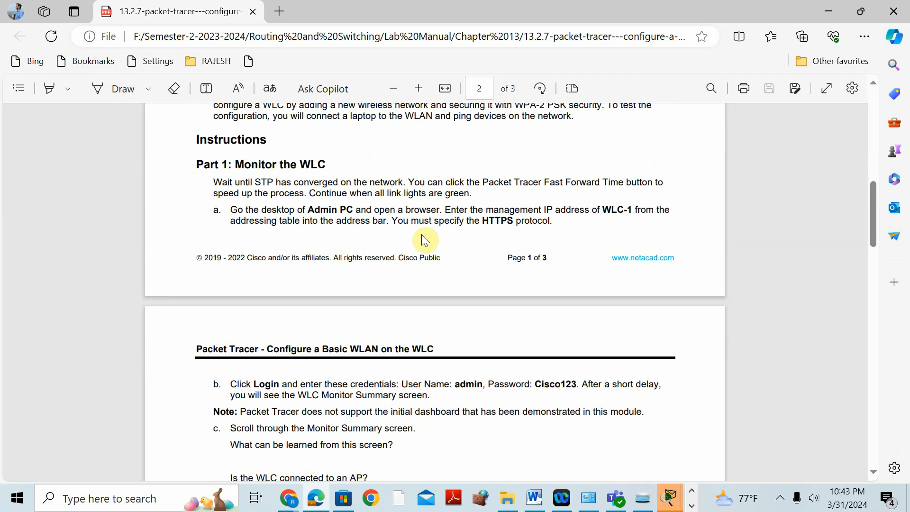
- Switch to the Cisco Packet Tracer workspace and examine the devices and links in the topology
{"action": "left_click", "coordinate": [670, 498]}
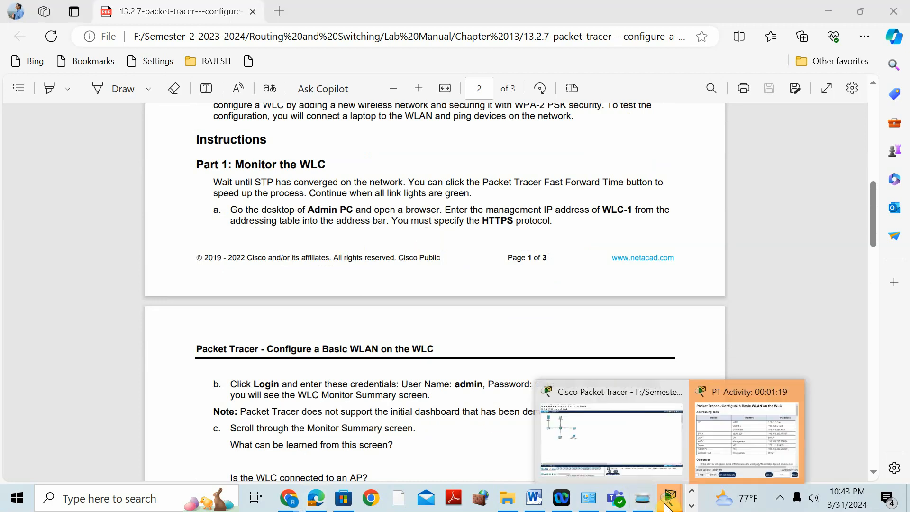
{"action": "mouse_move", "coordinate": [738, 391]}
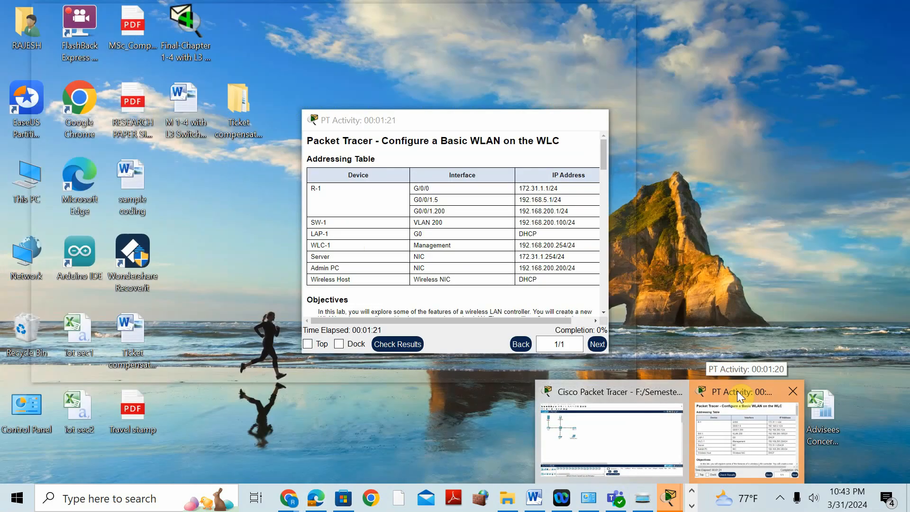
{"action": "left_click", "coordinate": [589, 394]}
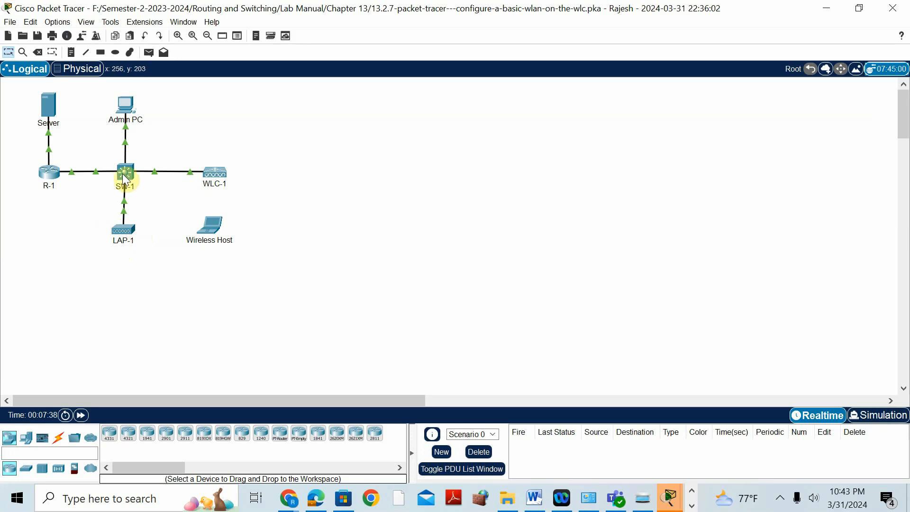
{"action": "mouse_move", "coordinate": [52, 171]}
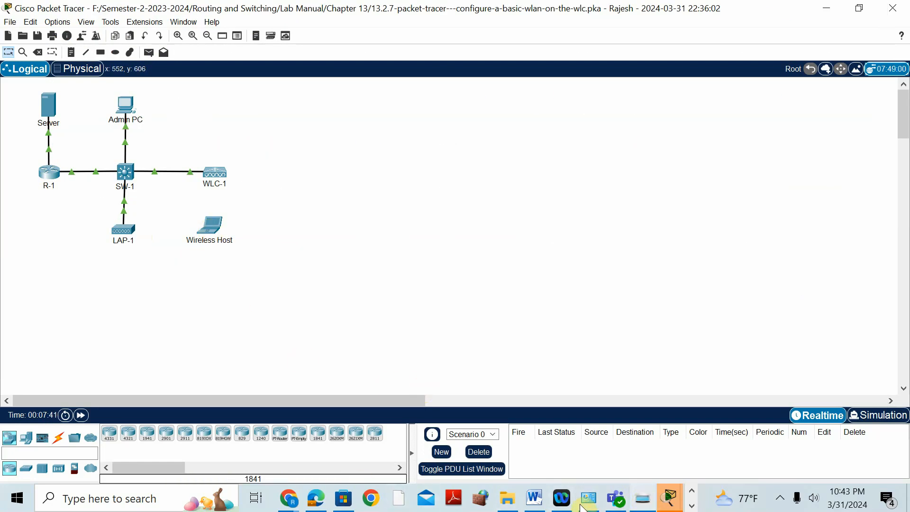
- Switch back to the lab PDF in Edge and copy WLC-1's management address 192.168.200.254 from the addressing table
{"action": "left_click", "coordinate": [316, 498]}
{"action": "scroll", "coordinate": [291, 349], "scroll_direction": "up", "scroll_amount": 2}
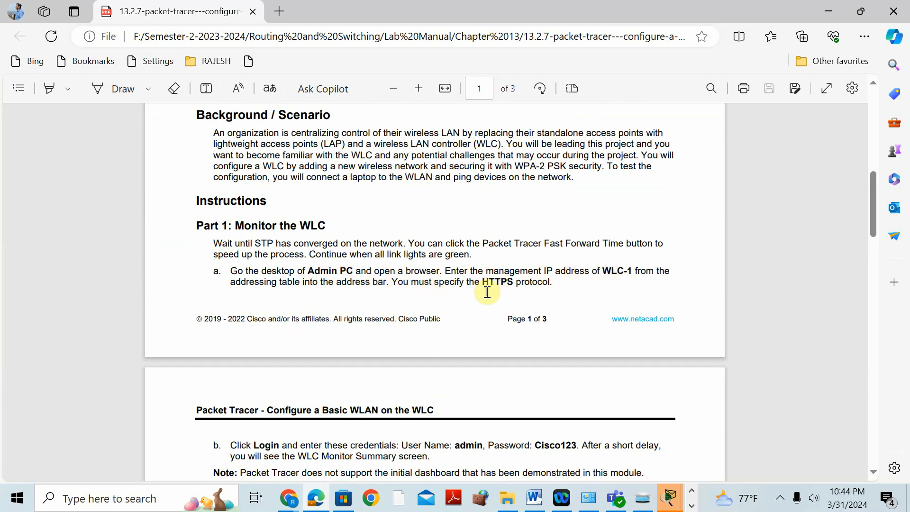
{"action": "scroll", "coordinate": [487, 292], "scroll_direction": "up", "scroll_amount": 10}
{"action": "scroll", "coordinate": [488, 291], "scroll_direction": "down", "scroll_amount": 2}
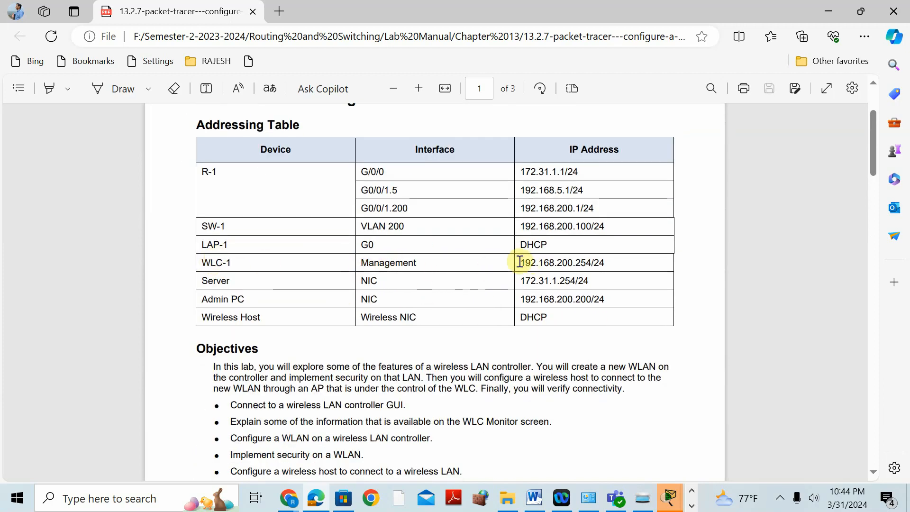
{"action": "left_click_drag", "start_coordinate": [520, 262], "coordinate": [590, 266]}
{"action": "right_click", "coordinate": [584, 261]}
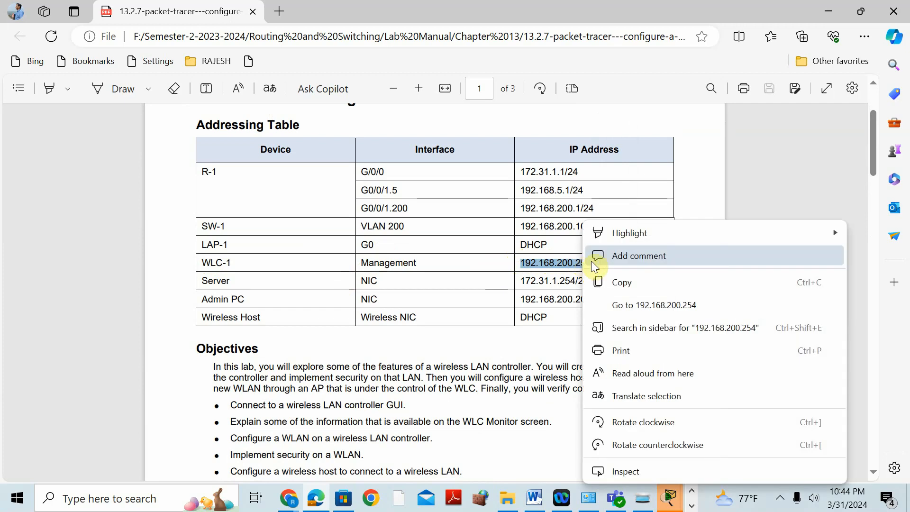
{"action": "left_click", "coordinate": [621, 282]}
- Return to the Packet Tracer workspace and open the Web Browser on the Admin PC's desktop
{"action": "mouse_move", "coordinate": [677, 480]}
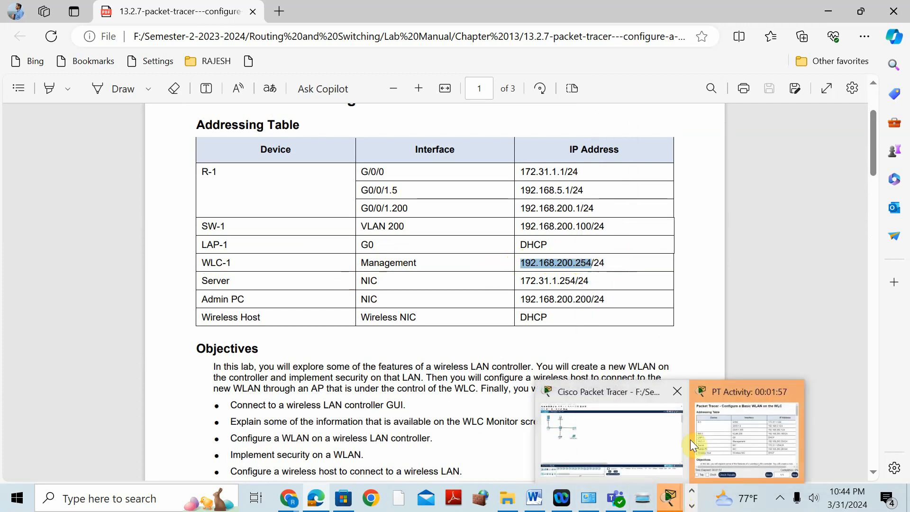
{"action": "left_click", "coordinate": [620, 440]}
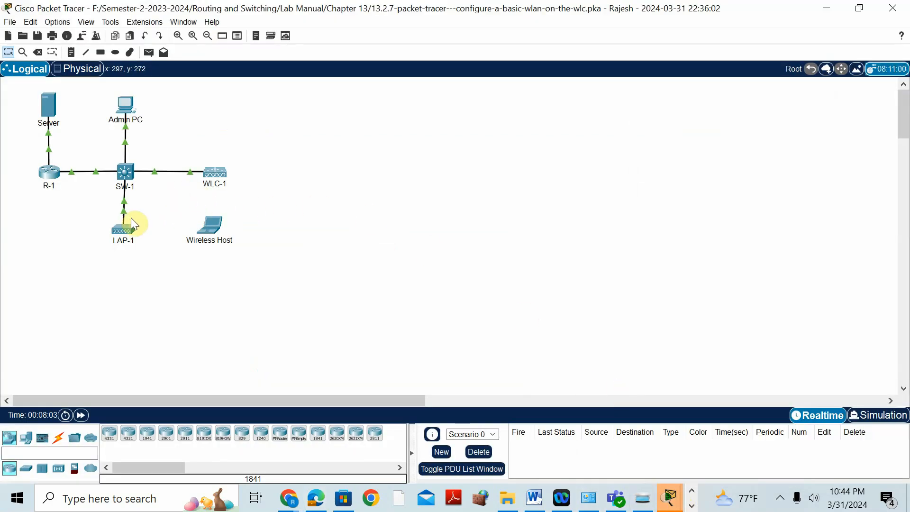
{"action": "left_click", "coordinate": [131, 104]}
{"action": "left_click", "coordinate": [417, 34]}
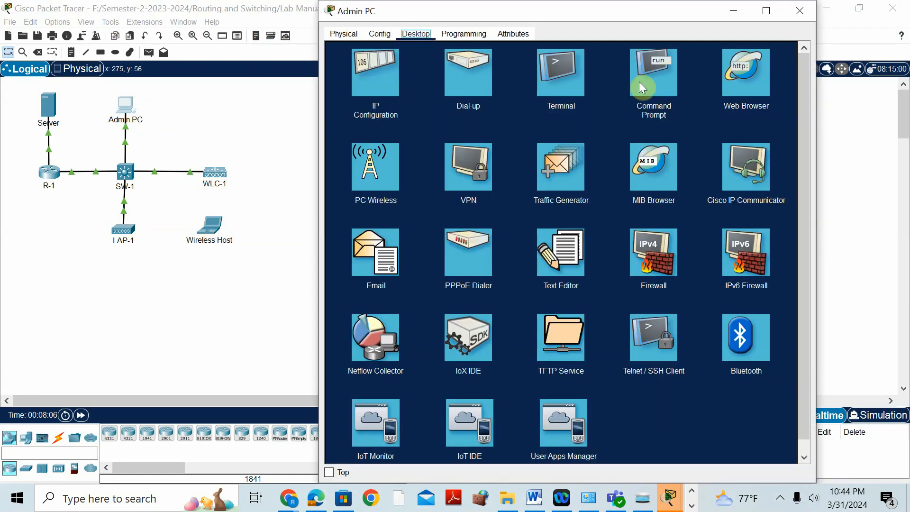
{"action": "left_click", "coordinate": [753, 83]}
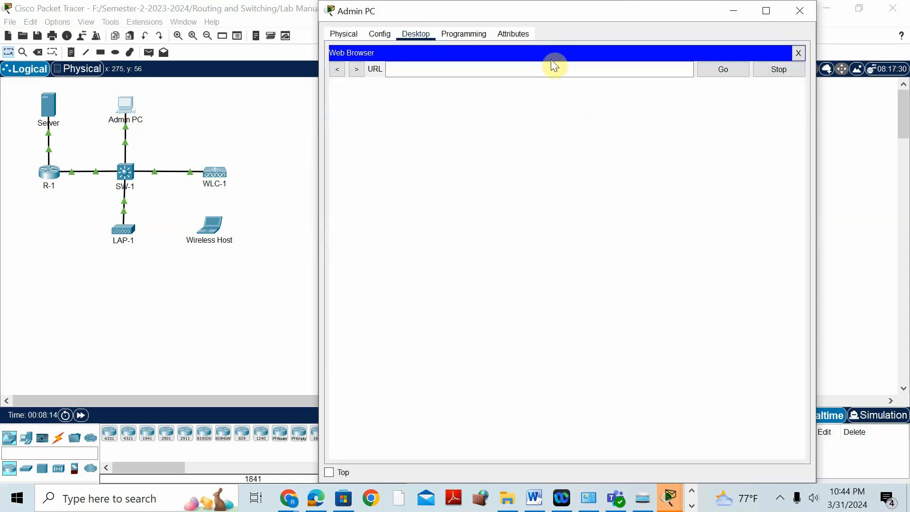
{"action": "left_click", "coordinate": [541, 68]}
{"action": "key", "text": "ctrl+v"}
{"action": "left_click", "coordinate": [709, 70]}
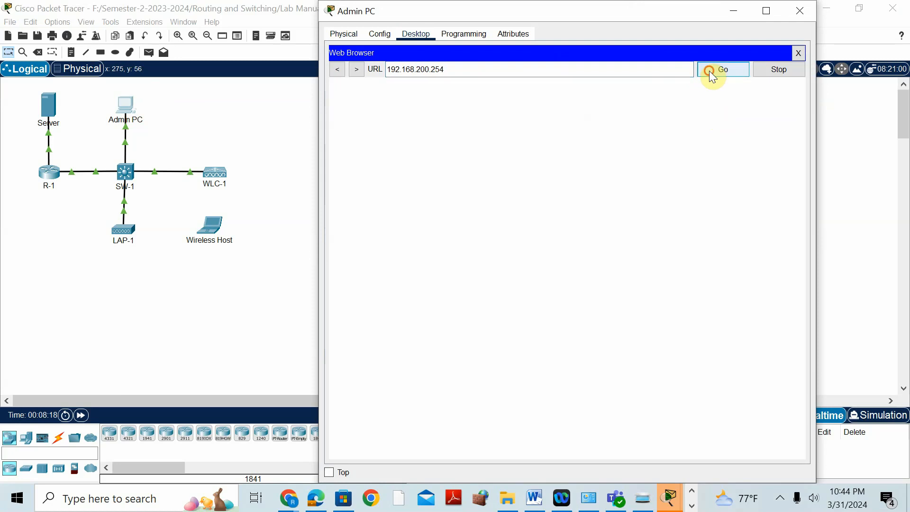
{"action": "left_click", "coordinate": [398, 69]}
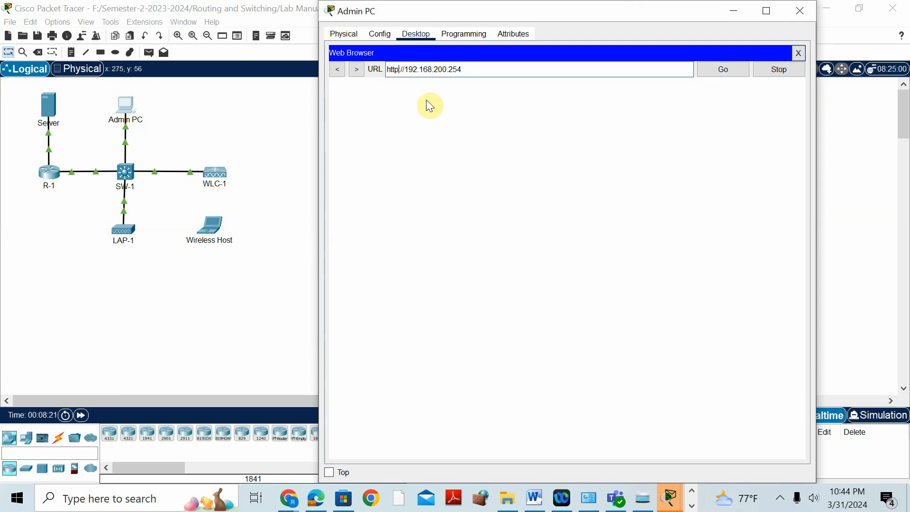
{"action": "type", "text": "s"}
{"action": "left_click", "coordinate": [706, 73]}
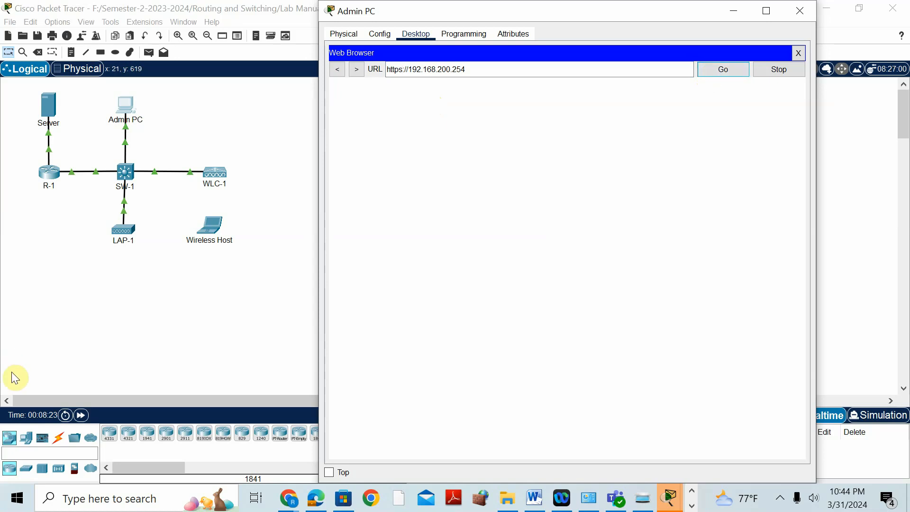
{"action": "left_click", "coordinate": [79, 416]}
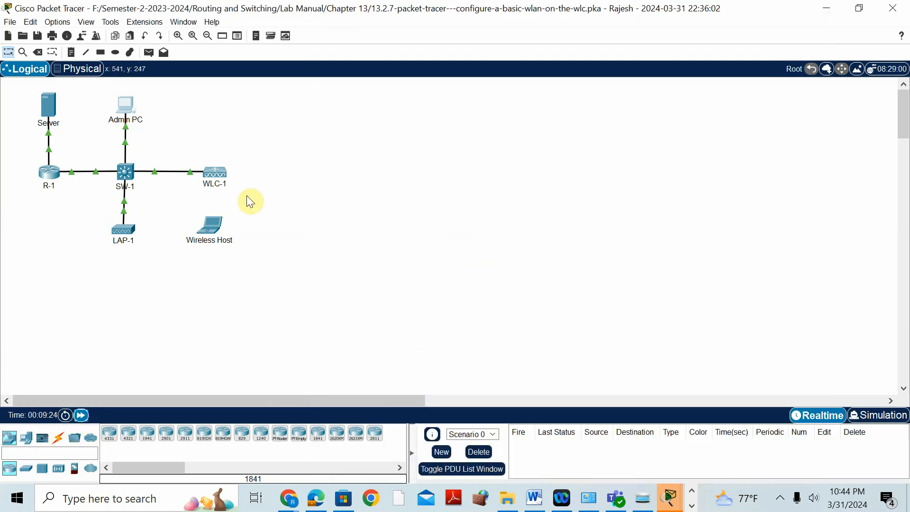
{"action": "left_click", "coordinate": [125, 106]}
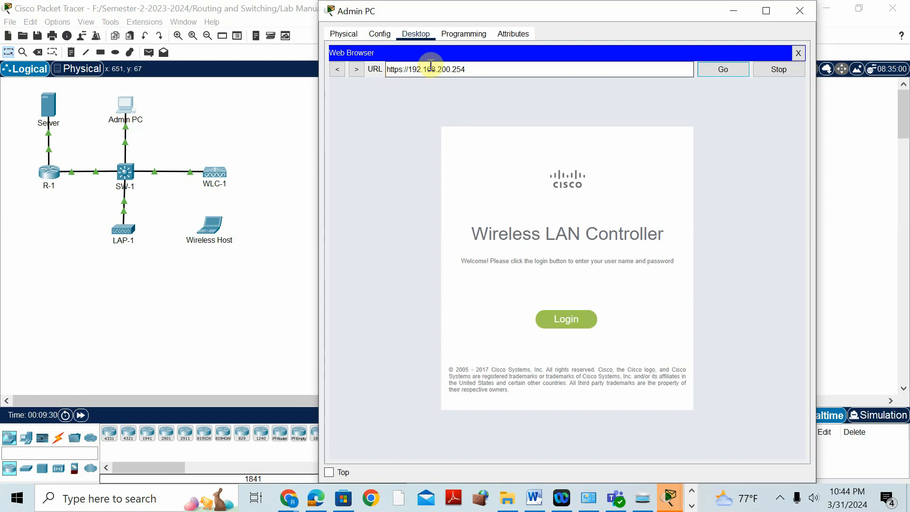
- Submit the Wireless LAN Controller login with the user name admin and the account password
{"action": "left_click", "coordinate": [579, 319]}
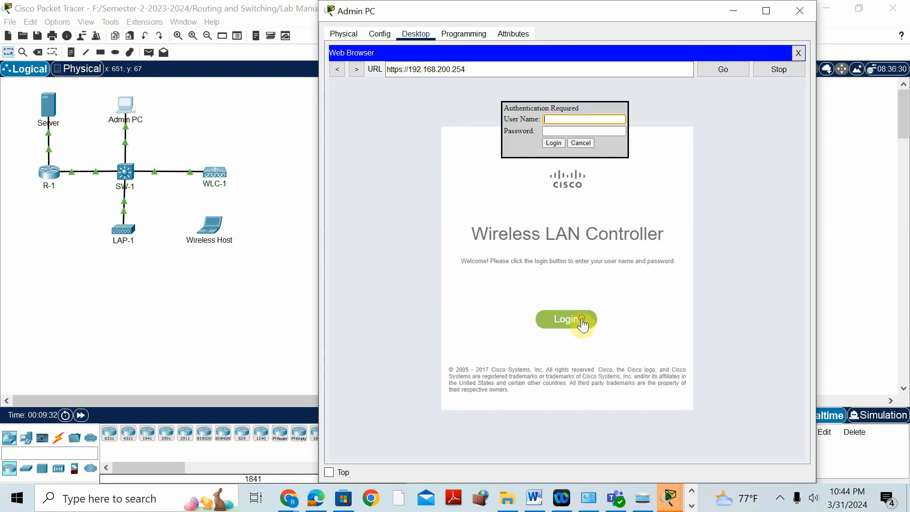
{"action": "type", "text": "admin"}
{"action": "left_click", "coordinate": [597, 131]}
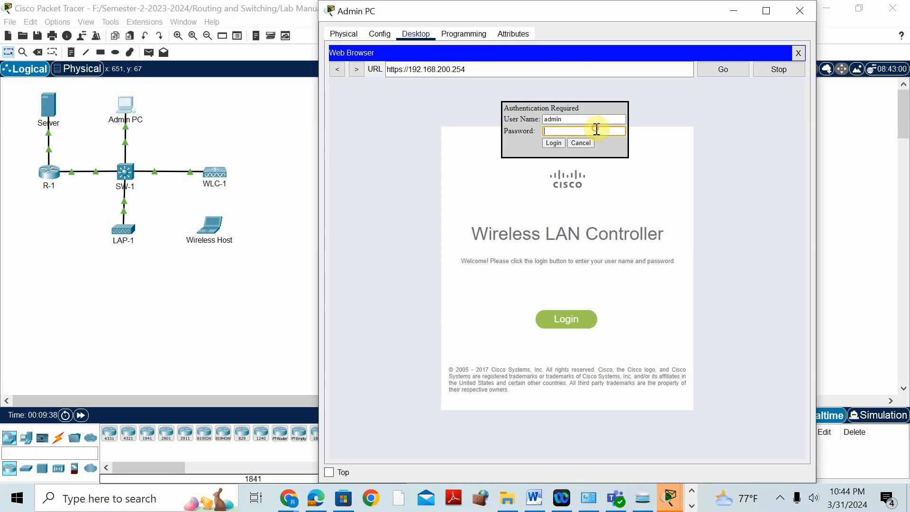
{"action": "type", "text": "•••••"}
{"action": "left_click", "coordinate": [554, 143]}
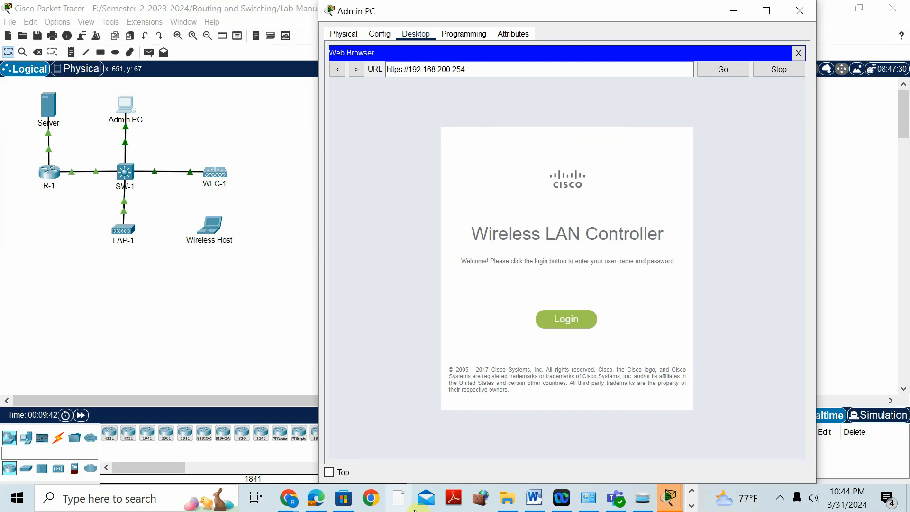
- Switch to the lab PDF in Edge and check the WLC login instructions in Part 1
{"action": "left_click", "coordinate": [316, 497]}
{"action": "scroll", "coordinate": [527, 275], "scroll_direction": "down", "scroll_amount": 10}
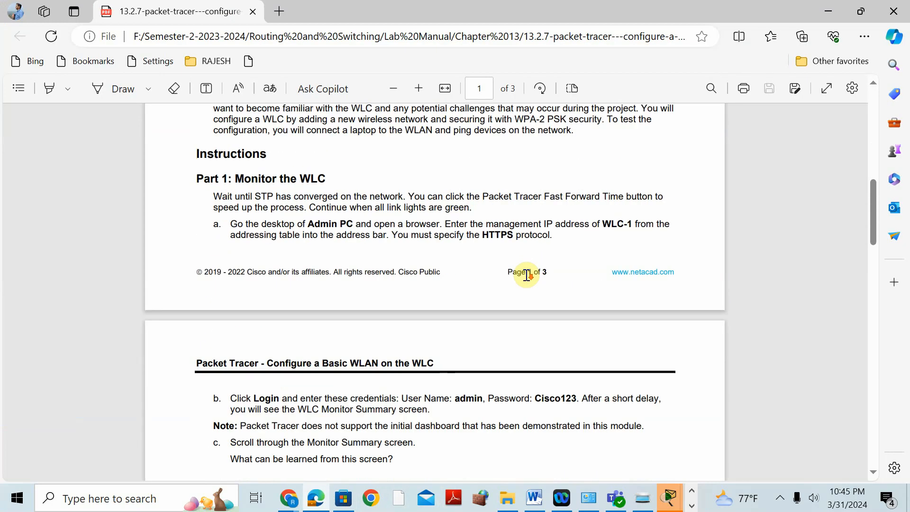
{"action": "scroll", "coordinate": [527, 275], "scroll_direction": "up", "scroll_amount": 4}
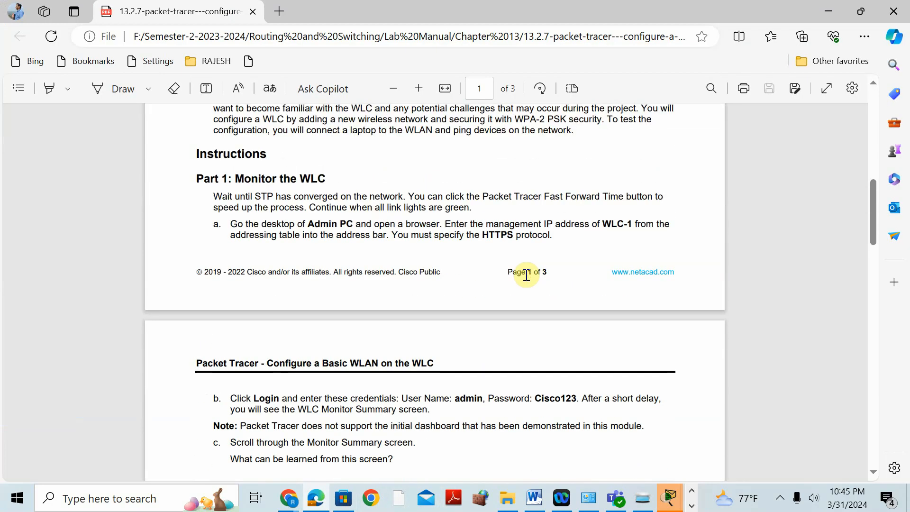
- Read the Part 1 monitoring tasks in the lab PDF and review the WLC's Monitor Summary page in the Admin PC browser
{"action": "scroll", "coordinate": [544, 264], "scroll_direction": "down", "scroll_amount": 3}
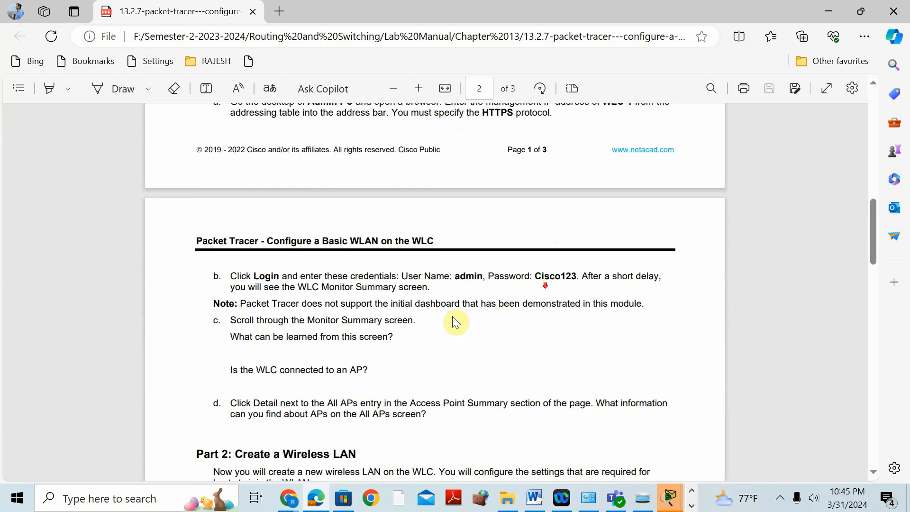
{"action": "left_click_drag", "start_coordinate": [450, 276], "coordinate": [484, 276]}
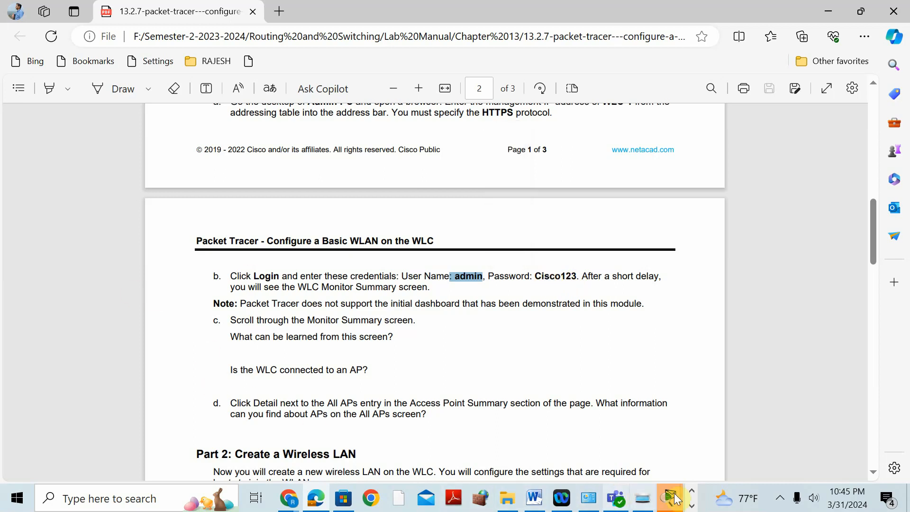
{"action": "mouse_move", "coordinate": [669, 502]}
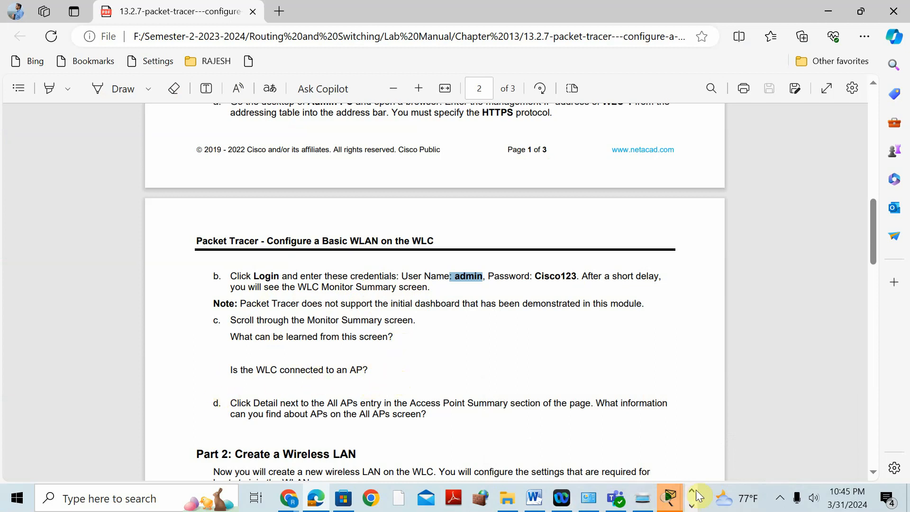
{"action": "left_click", "coordinate": [670, 498]}
{"action": "left_click", "coordinate": [773, 394]}
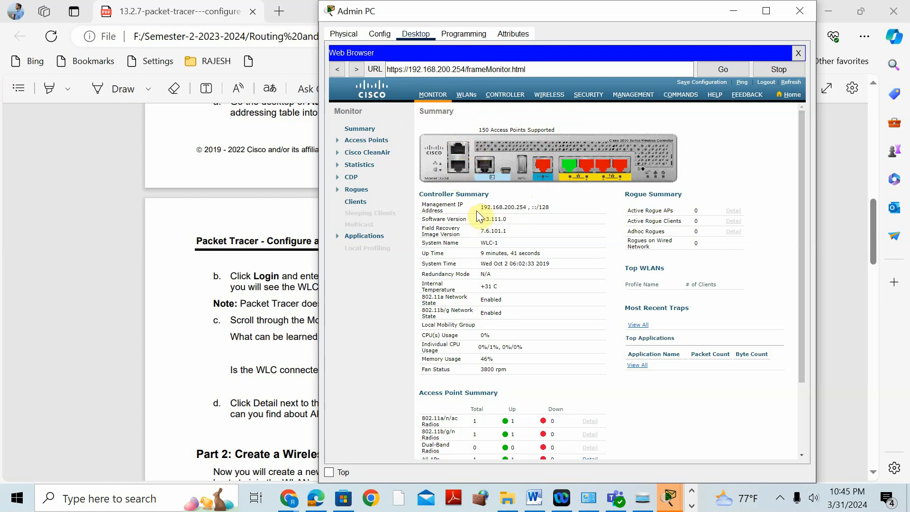
{"action": "left_click_drag", "start_coordinate": [480, 208], "coordinate": [532, 207]}
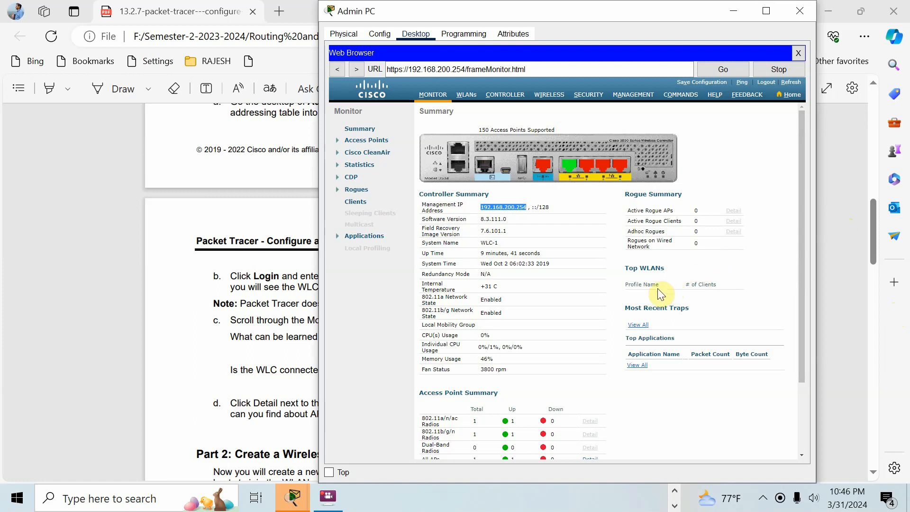
{"action": "scroll", "coordinate": [693, 337], "scroll_direction": "down", "scroll_amount": 1}
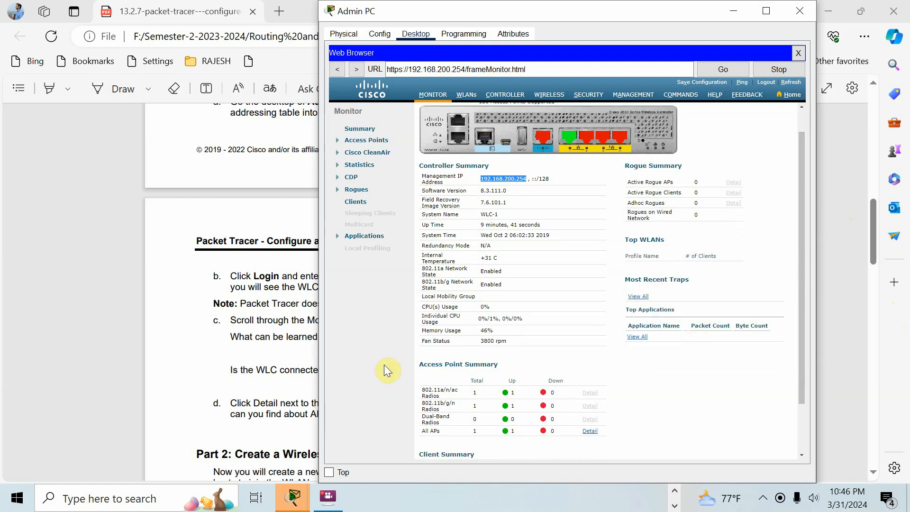
{"action": "scroll", "coordinate": [545, 349], "scroll_direction": "down", "scroll_amount": 2}
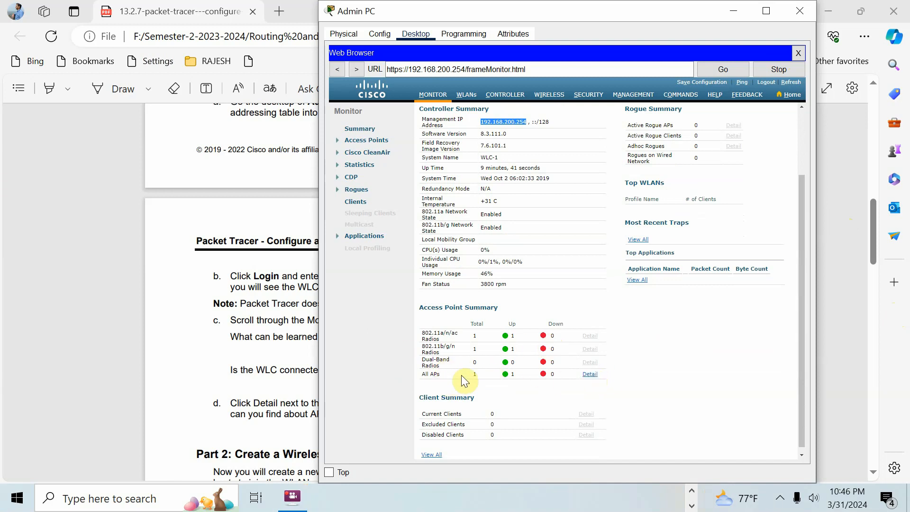
- Open the All APs detail from the Access Point Summary and examine the access point information the lab question asks about
{"action": "left_click", "coordinate": [589, 374]}
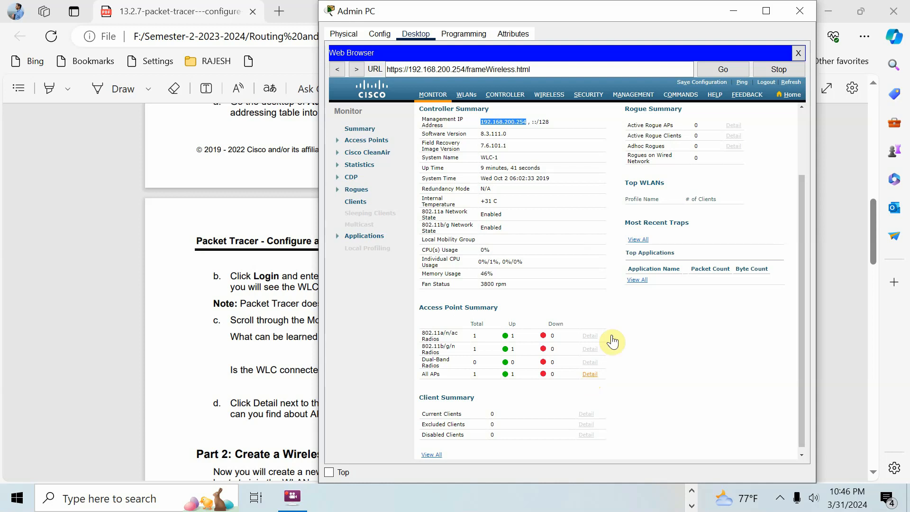
{"action": "left_click_drag", "start_coordinate": [494, 16], "coordinate": [653, 41]}
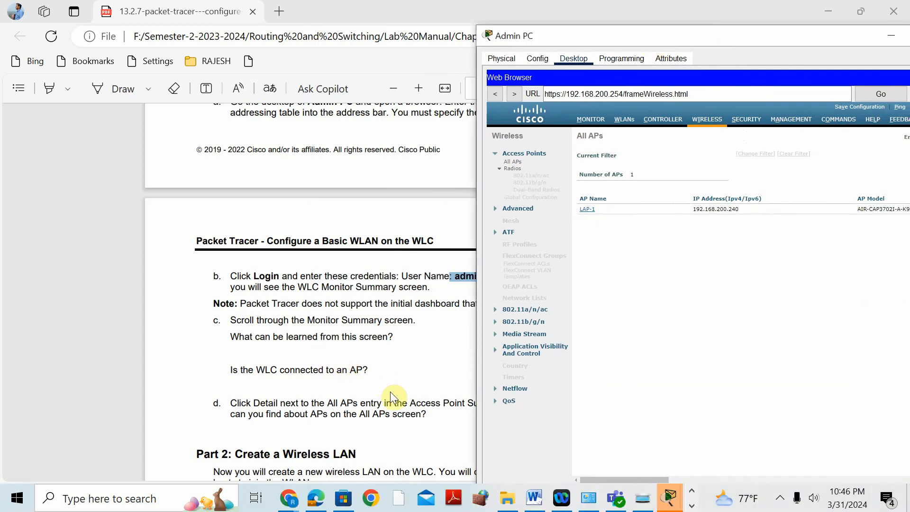
{"action": "left_click", "coordinate": [426, 371]}
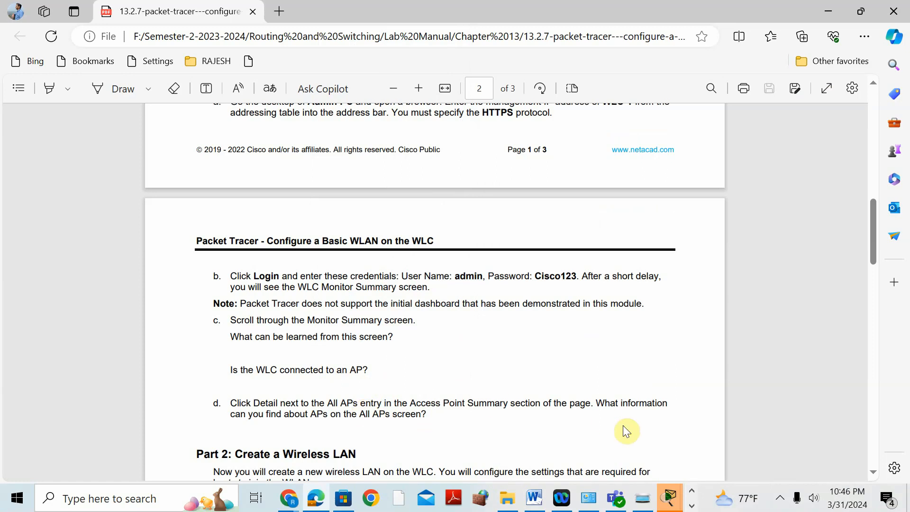
{"action": "left_click", "coordinate": [668, 487]}
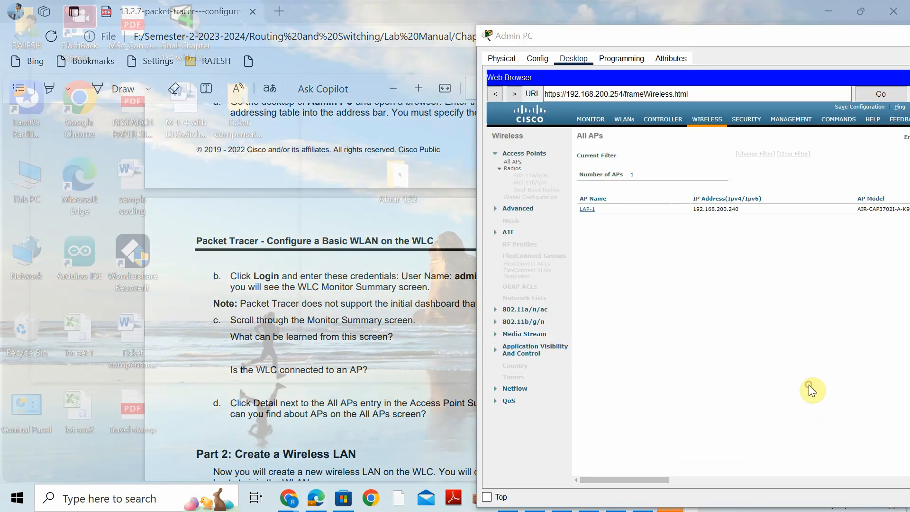
{"action": "left_click", "coordinate": [809, 385]}
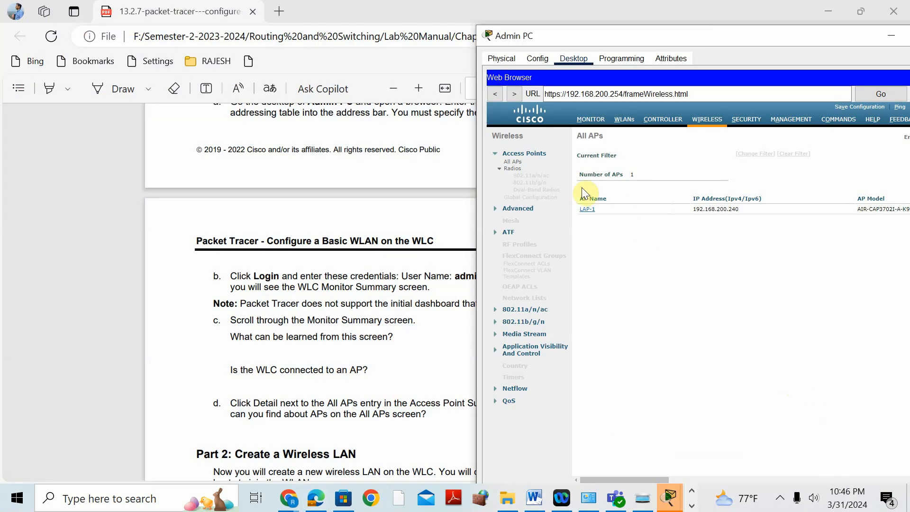
{"action": "left_click_drag", "start_coordinate": [694, 35], "coordinate": [409, 14]}
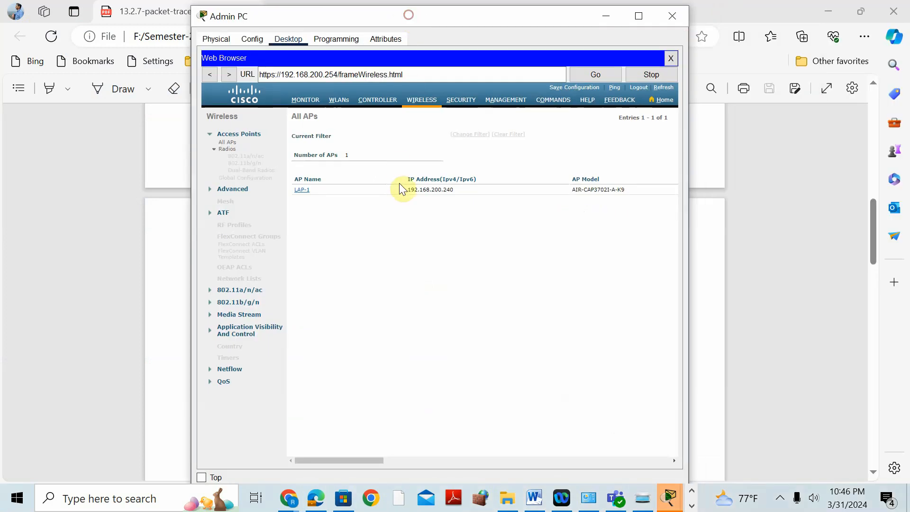
- Return to the lab PDF and read the Part 2 Step 1 instructions for creating and enabling the WLAN
{"action": "left_click", "coordinate": [607, 14]}
{"action": "scroll", "coordinate": [312, 322], "scroll_direction": "down", "scroll_amount": 3}
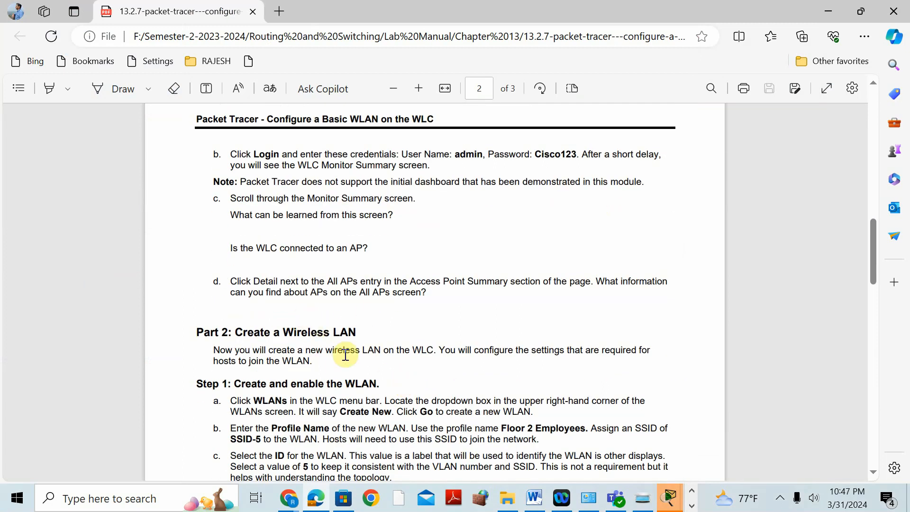
{"action": "scroll", "coordinate": [431, 304], "scroll_direction": "down", "scroll_amount": 3}
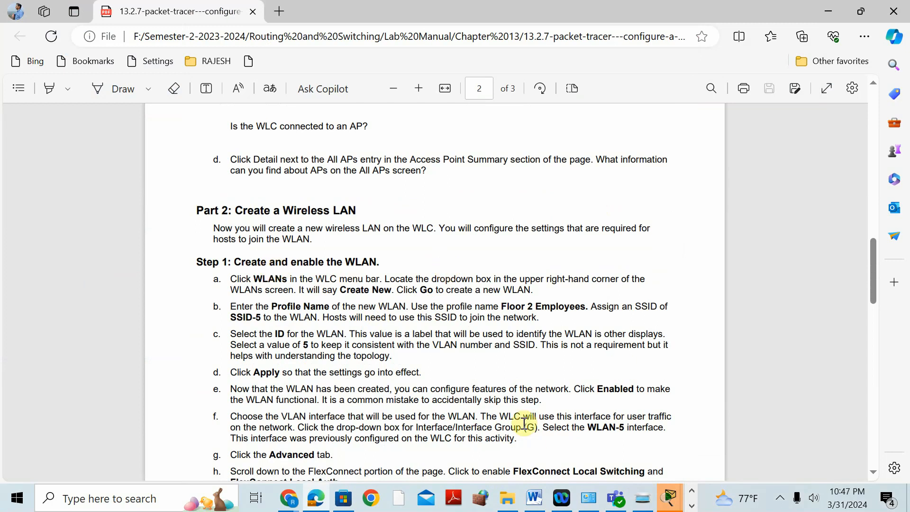
- Switch to the Admin PC browser and start creating a new WLAN from the WLC's WLANs page
{"action": "mouse_move", "coordinate": [667, 495]}
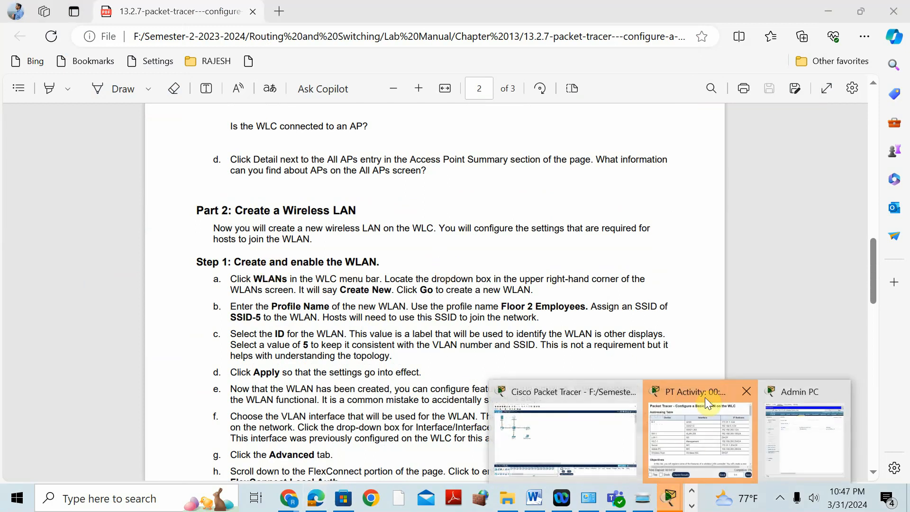
{"action": "left_click", "coordinate": [783, 388]}
{"action": "left_click", "coordinate": [338, 96]}
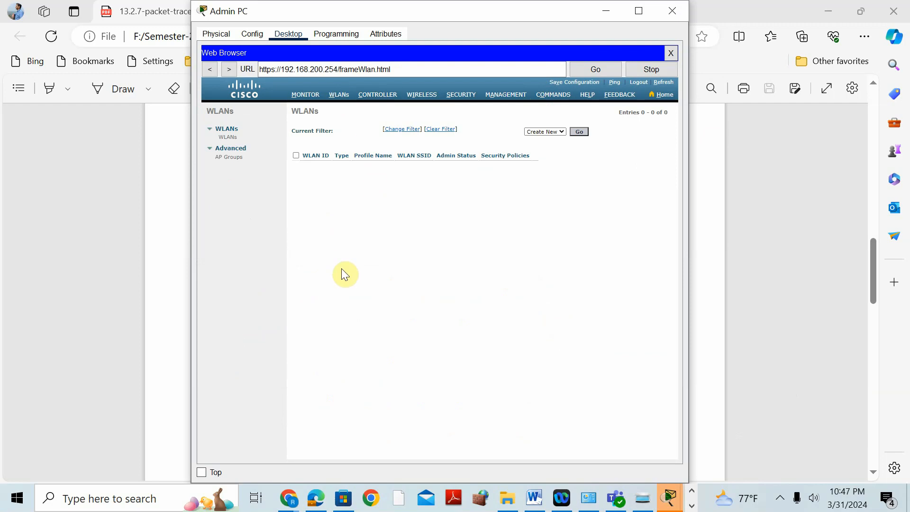
{"action": "left_click", "coordinate": [579, 132]}
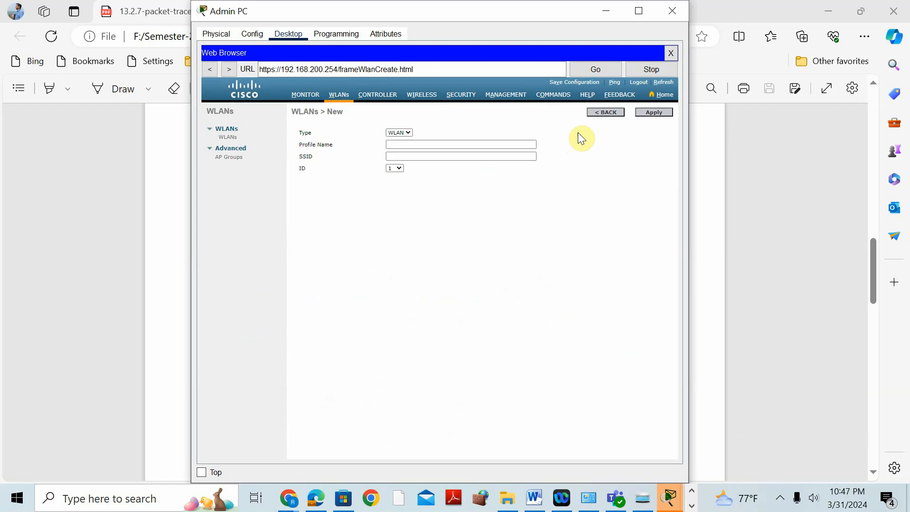
- Enter the profile name Floor 2 Employees and the SSID SSID-5 for the new WLAN, as specified in the lab PDF
{"action": "left_click_drag", "start_coordinate": [422, 19], "coordinate": [835, 118]}
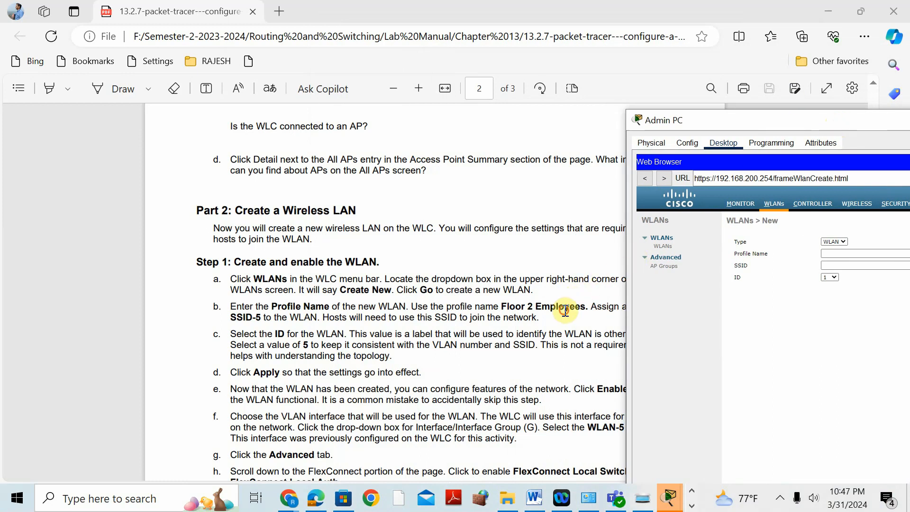
{"action": "left_click", "coordinate": [561, 302]}
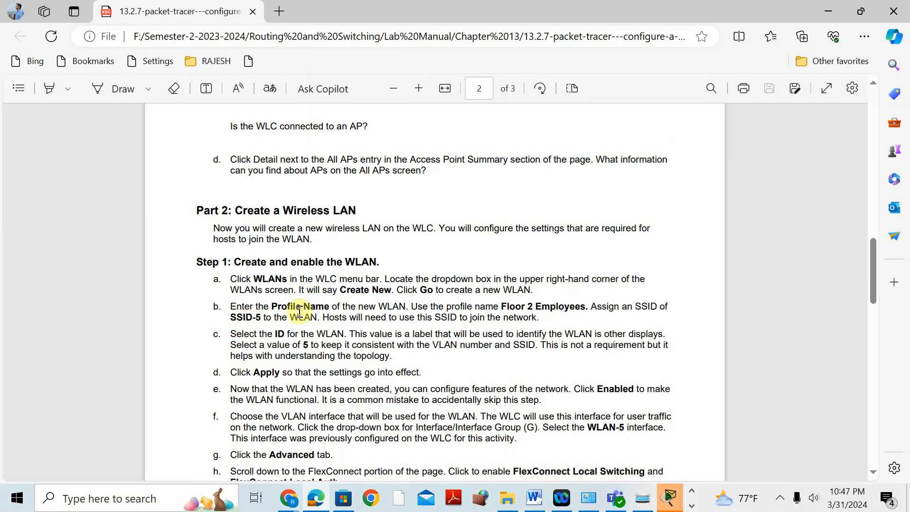
{"action": "left_click", "coordinate": [670, 498]}
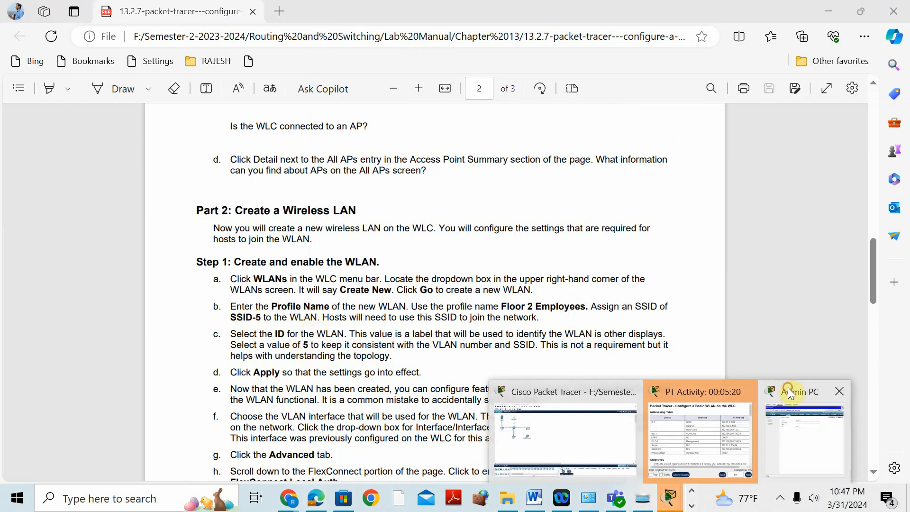
{"action": "left_click", "coordinate": [806, 432]}
{"action": "left_click_drag", "start_coordinate": [746, 121], "coordinate": [744, 115]}
{"action": "left_click", "coordinate": [830, 247]}
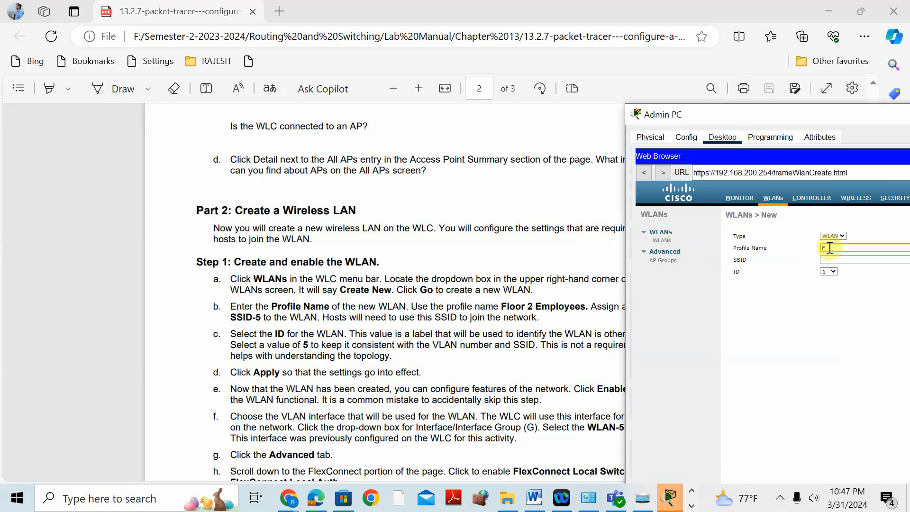
{"action": "type", "text": "Floor 2 Employees"}
{"action": "left_click", "coordinate": [833, 260]}
{"action": "type", "text": "SSID-5"}
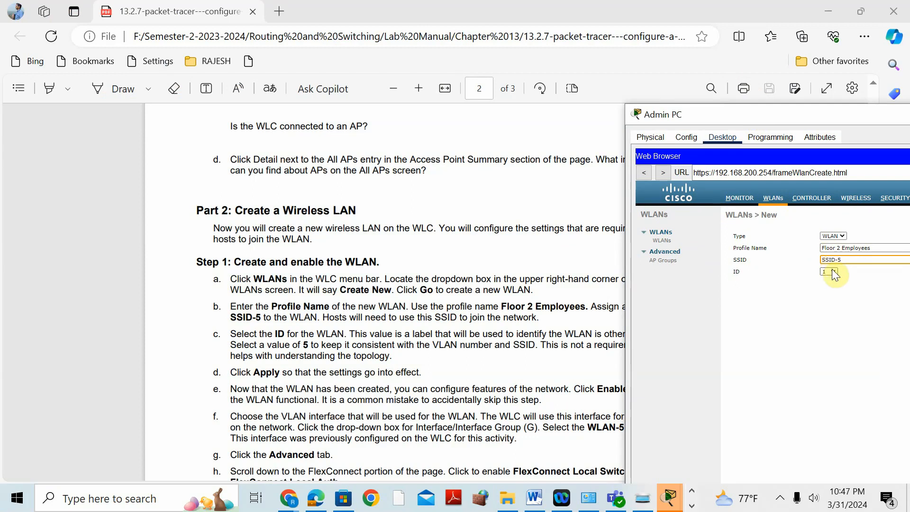
- Set the new WLAN's ID to 5 and apply the settings to create it
{"action": "left_click", "coordinate": [829, 272]}
{"action": "left_click", "coordinate": [829, 309]}
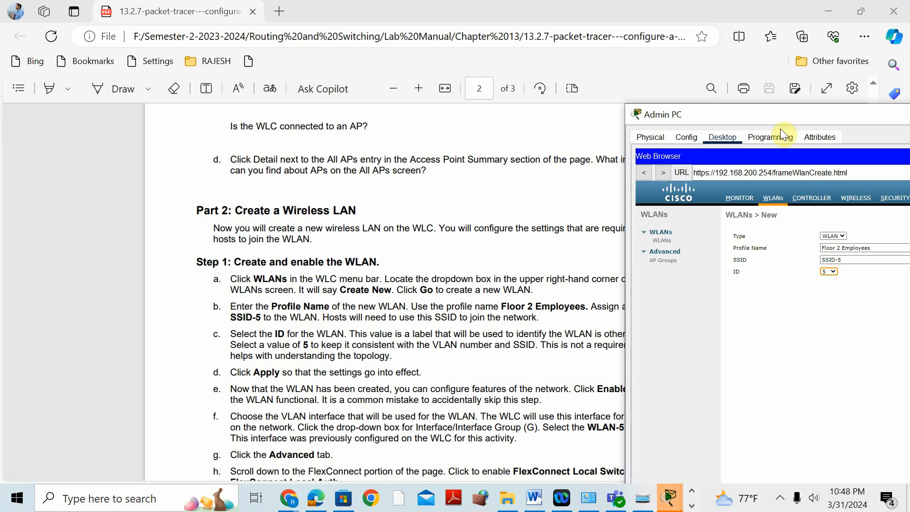
{"action": "left_click_drag", "start_coordinate": [749, 115], "coordinate": [511, 77]}
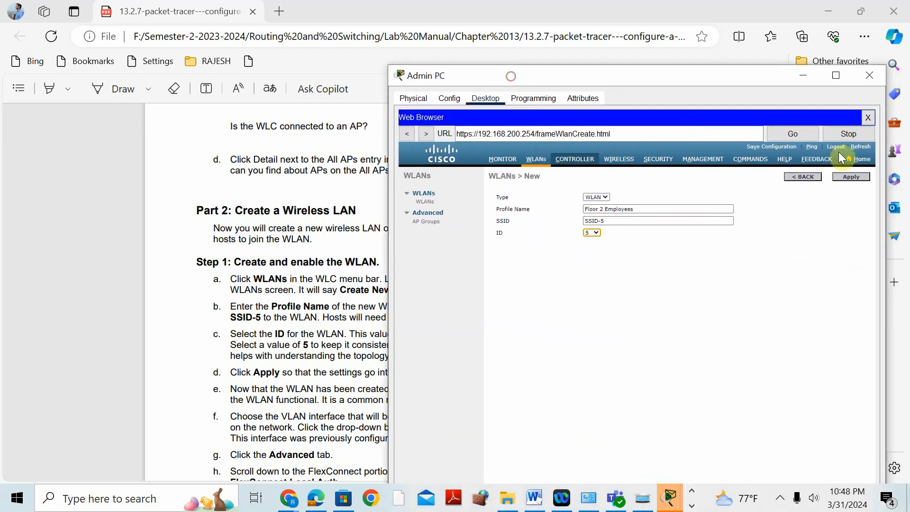
{"action": "left_click", "coordinate": [861, 177]}
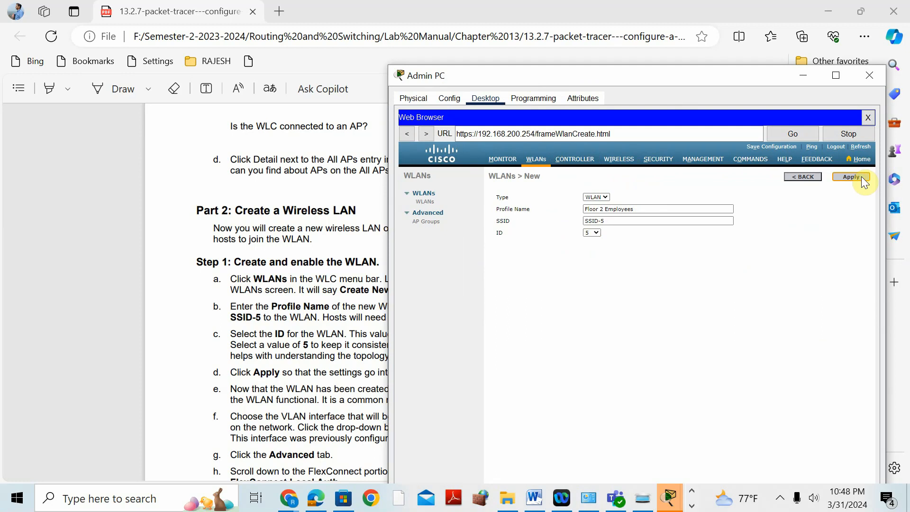
{"action": "left_click", "coordinate": [863, 180]}
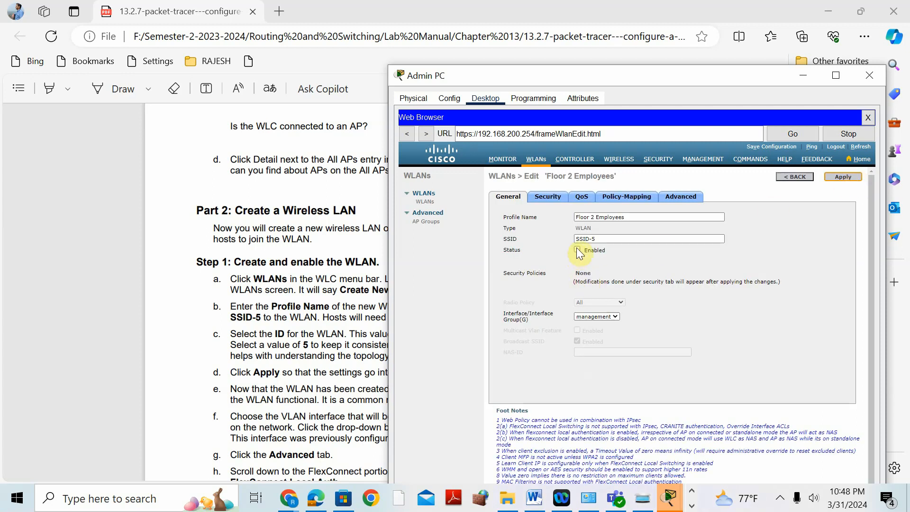
- Try to enable the Floor 2 Employees WLAN, and read the VLAN interface instructions in the lab PDF
{"action": "left_click", "coordinate": [576, 248]}
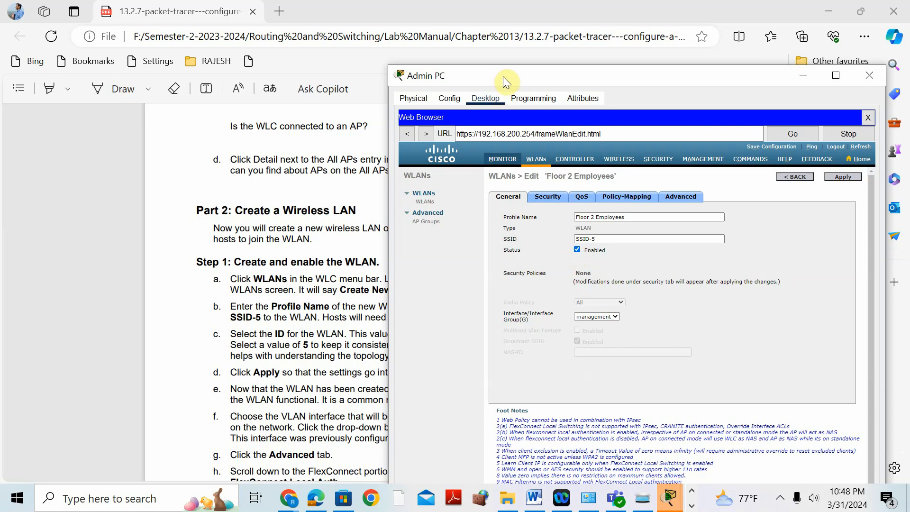
{"action": "left_click_drag", "start_coordinate": [501, 77], "coordinate": [628, 60]}
{"action": "scroll", "coordinate": [427, 195], "scroll_direction": "down", "scroll_amount": 3}
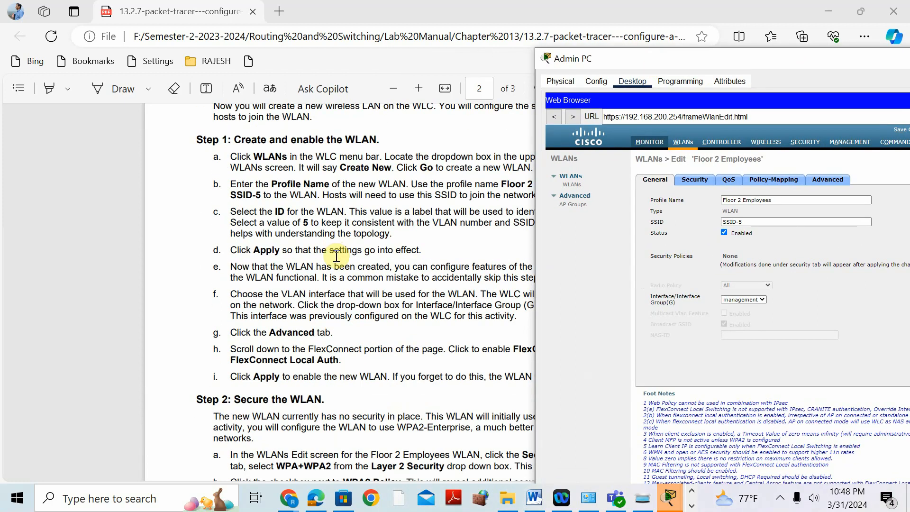
{"action": "left_click", "coordinate": [373, 302]}
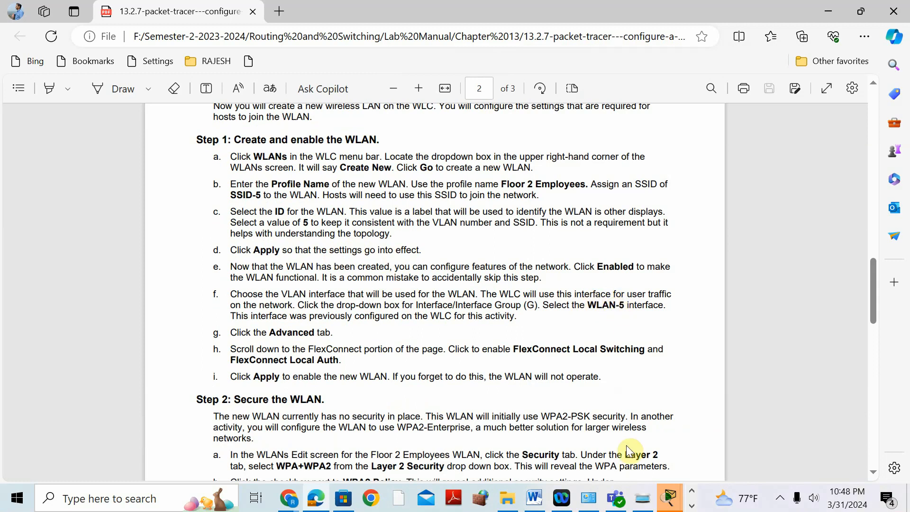
{"action": "mouse_move", "coordinate": [669, 505]}
- Assign the WLAN-5 interface to the Floor 2 Employees WLAN in the Admin PC browser and apply the change
{"action": "left_click", "coordinate": [798, 394]}
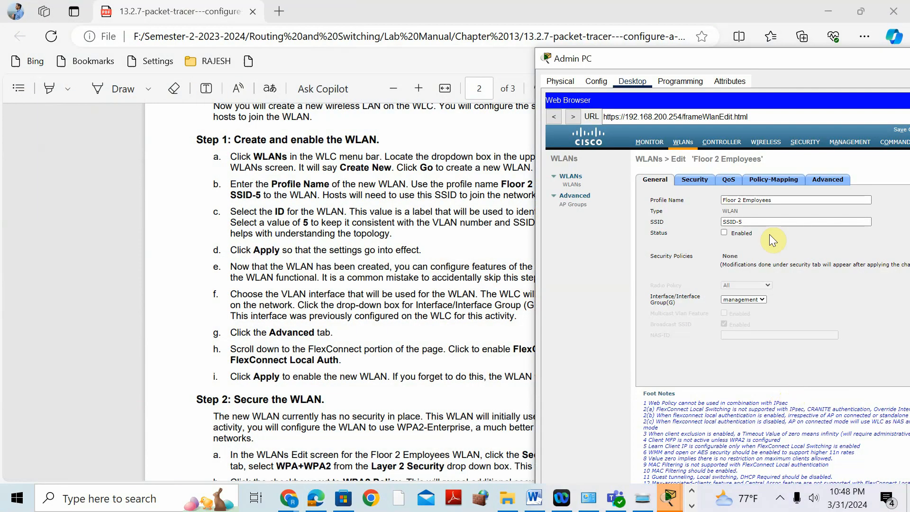
{"action": "left_click", "coordinate": [761, 300]}
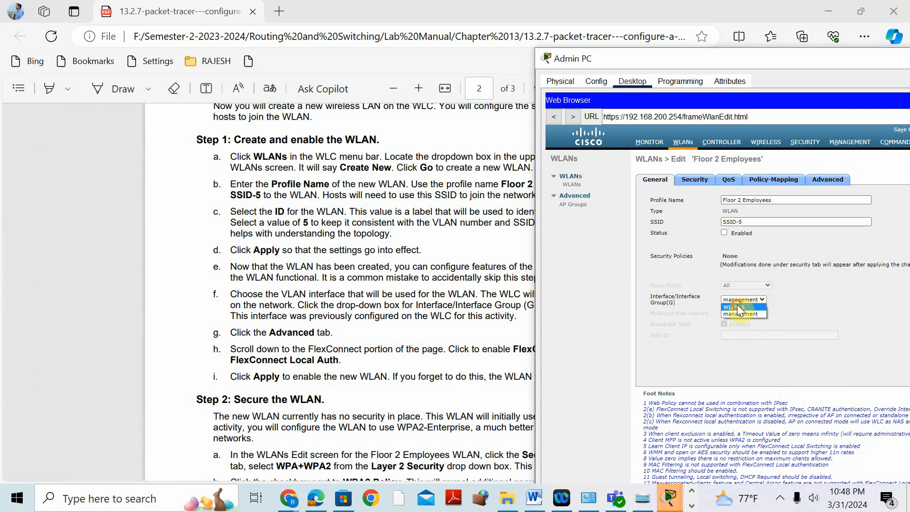
{"action": "left_click", "coordinate": [740, 308]}
{"action": "left_click_drag", "start_coordinate": [741, 60], "coordinate": [589, 42]}
{"action": "left_click", "coordinate": [847, 137]}
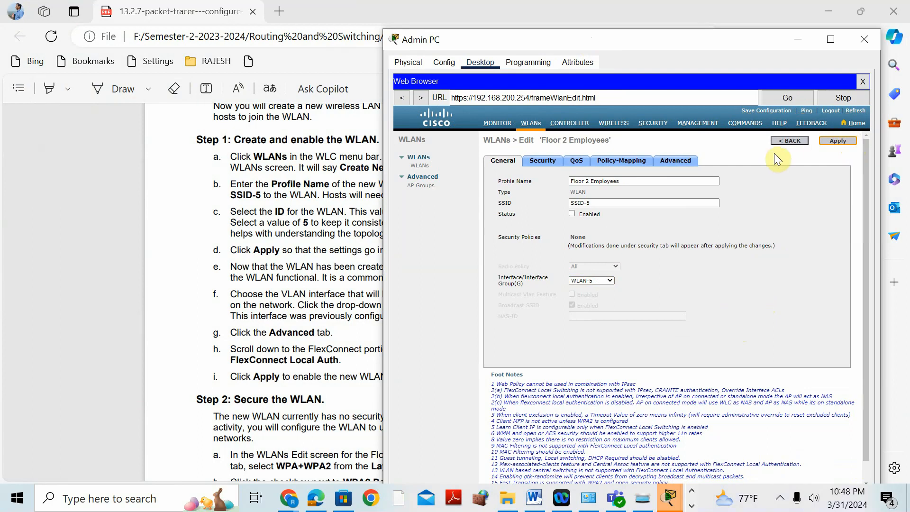
- Set the Floor 2 Employees WLAN's status to Enabled and apply the change, keeping the status ticked
{"action": "left_click", "coordinate": [572, 214]}
{"action": "left_click", "coordinate": [846, 141]}
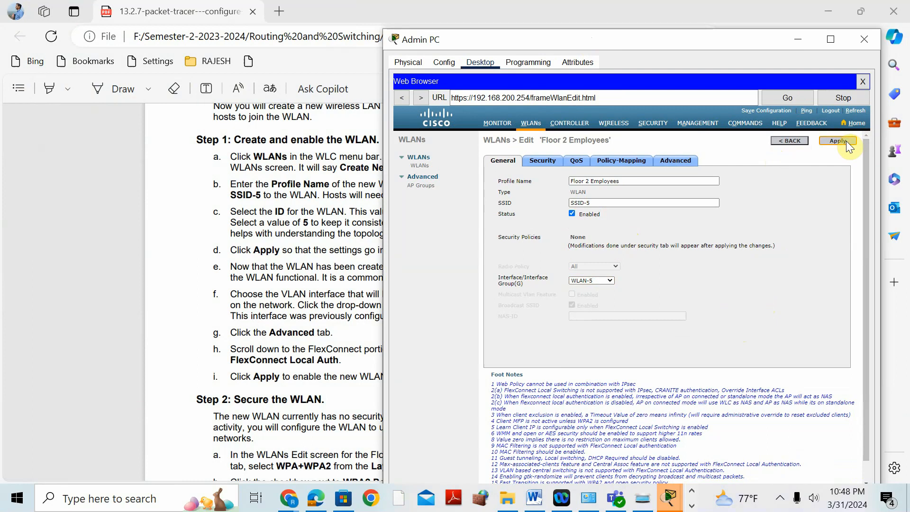
{"action": "left_click", "coordinate": [571, 213]}
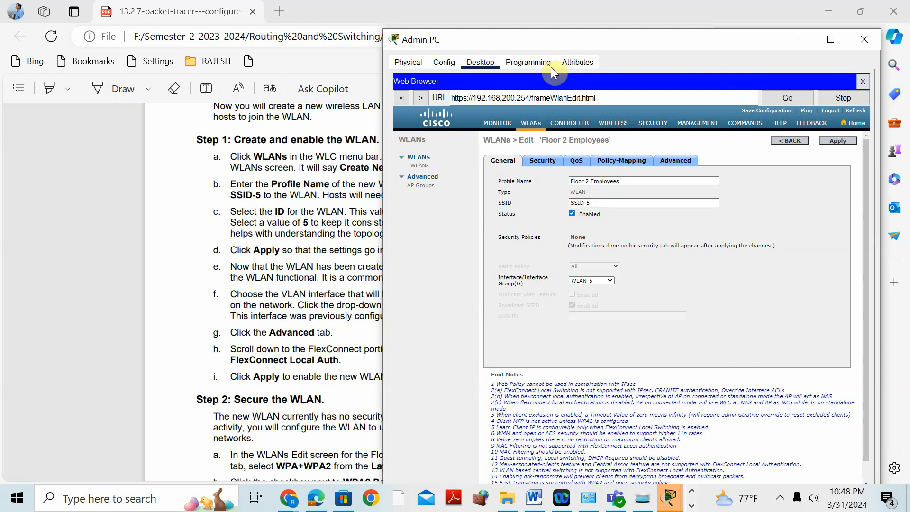
- Read the FlexConnect instructions for enabling the new WLAN in the lab PDF
{"action": "left_click_drag", "start_coordinate": [536, 33], "coordinate": [727, 40]}
{"action": "scroll", "coordinate": [369, 249], "scroll_direction": "down", "scroll_amount": 3}
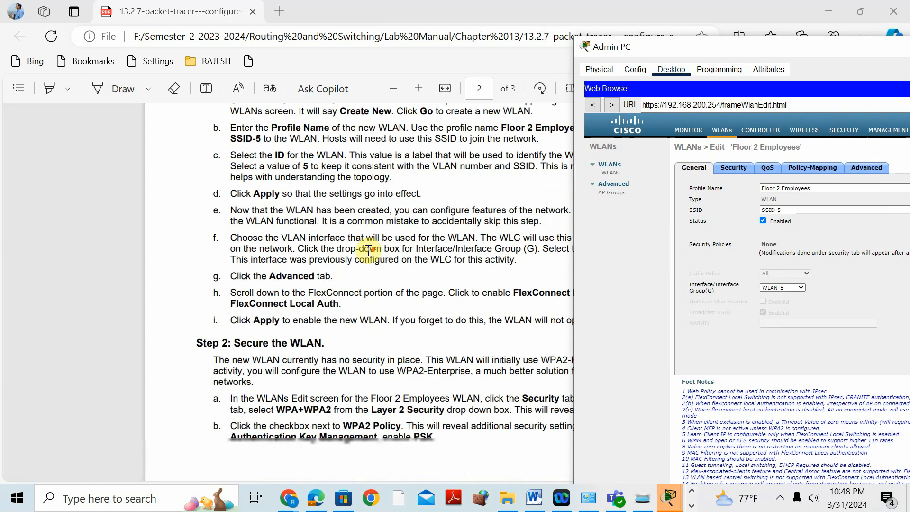
{"action": "left_click", "coordinate": [383, 235]}
{"action": "scroll", "coordinate": [394, 229], "scroll_direction": "up", "scroll_amount": 3}
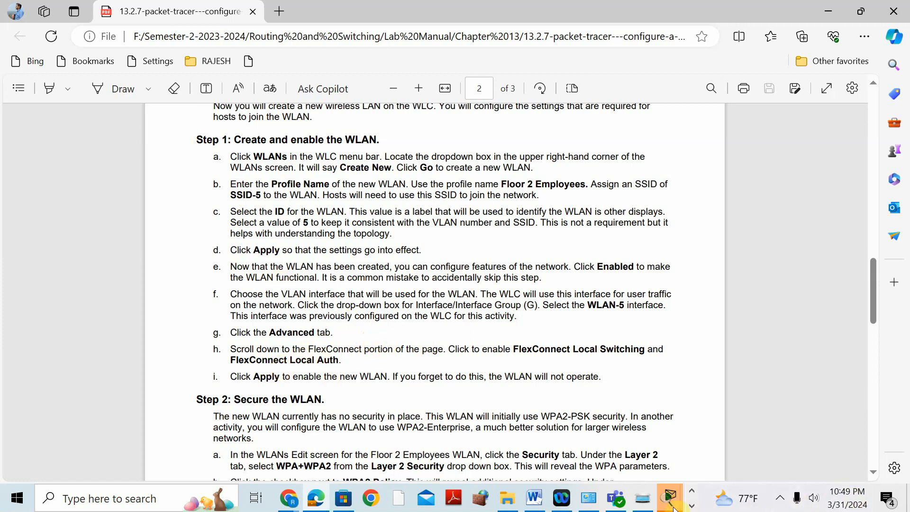
- Enable FlexConnect Local Switching and FlexConnect Local Auth for the Floor 2 Employees WLAN in the Admin PC browser, and apply the change
{"action": "mouse_move", "coordinate": [670, 498]}
{"action": "left_click", "coordinate": [775, 392]}
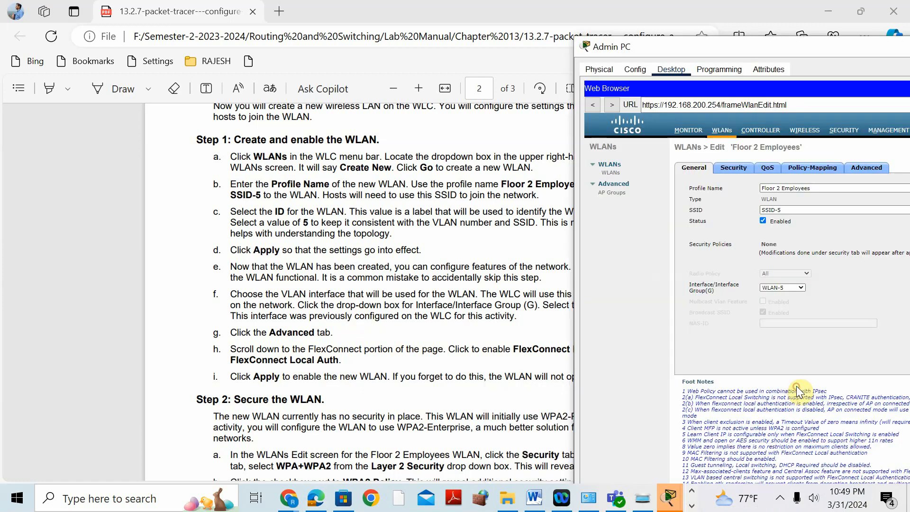
{"action": "left_click_drag", "start_coordinate": [819, 47], "coordinate": [534, 49]}
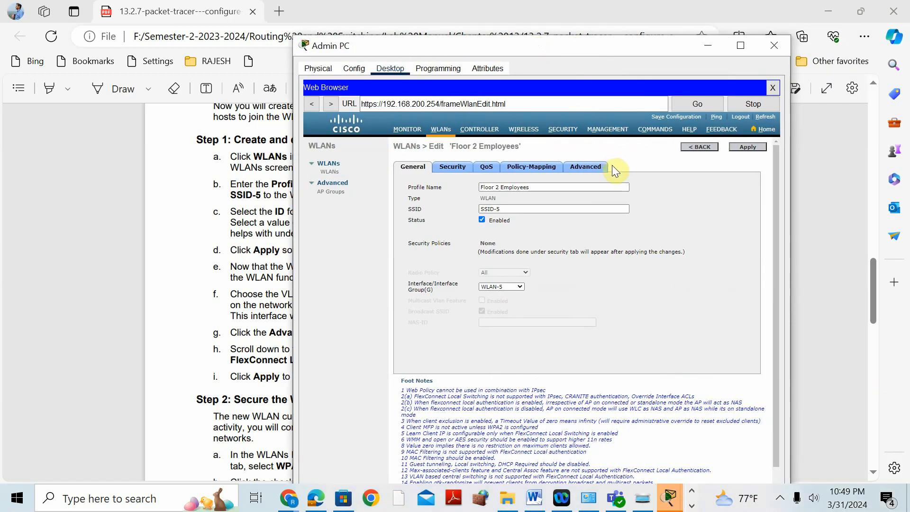
{"action": "left_click", "coordinate": [587, 166]}
{"action": "scroll", "coordinate": [617, 257], "scroll_direction": "down", "scroll_amount": 5}
{"action": "scroll", "coordinate": [617, 257], "scroll_direction": "down", "scroll_amount": 4}
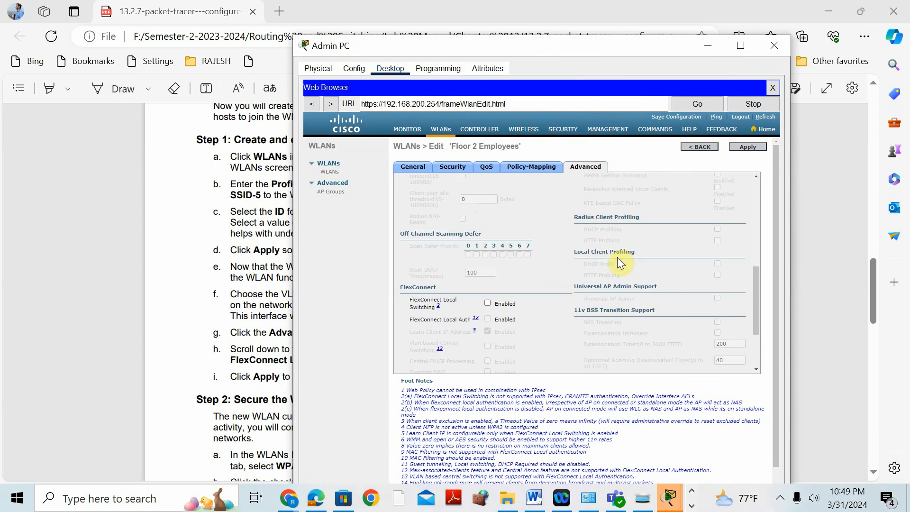
{"action": "left_click", "coordinate": [488, 247]}
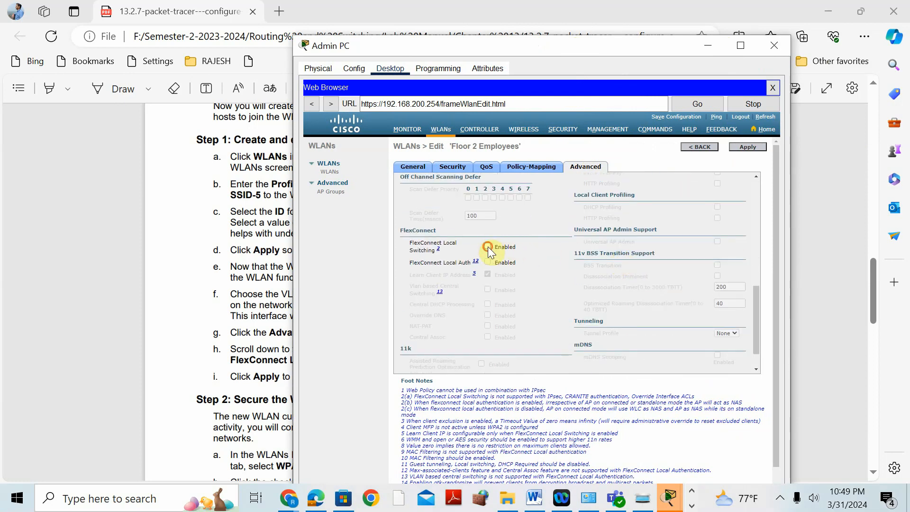
{"action": "left_click", "coordinate": [488, 261]}
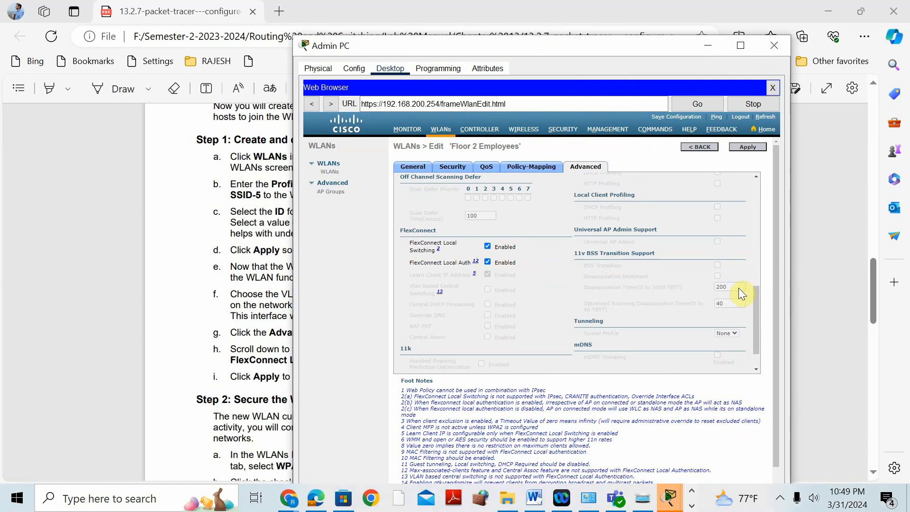
{"action": "scroll", "coordinate": [681, 283], "scroll_direction": "down", "scroll_amount": 1}
{"action": "left_click", "coordinate": [755, 144]}
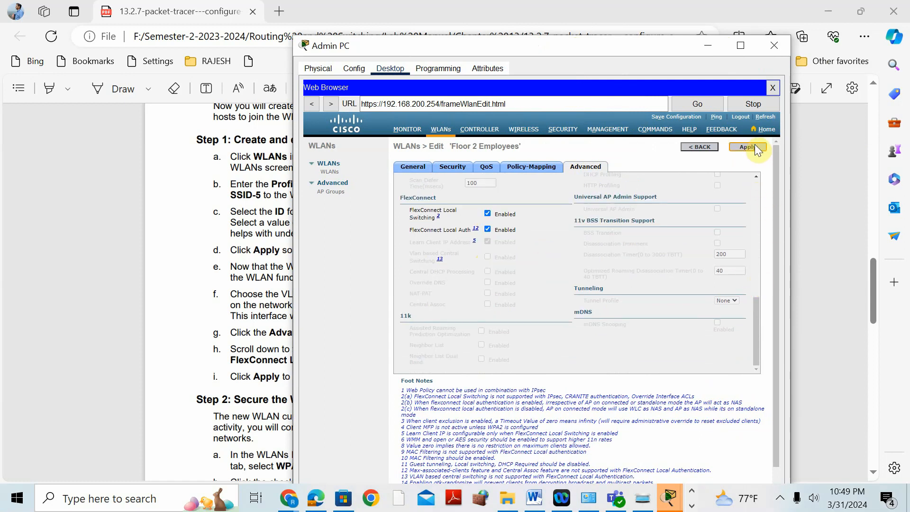
{"action": "left_click", "coordinate": [563, 318]}
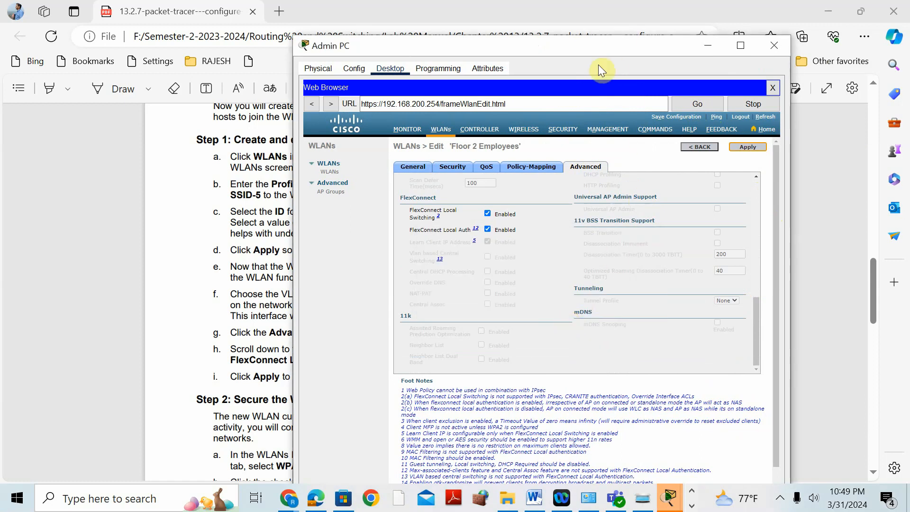
{"action": "scroll", "coordinate": [536, 278], "scroll_direction": "up", "scroll_amount": 10}
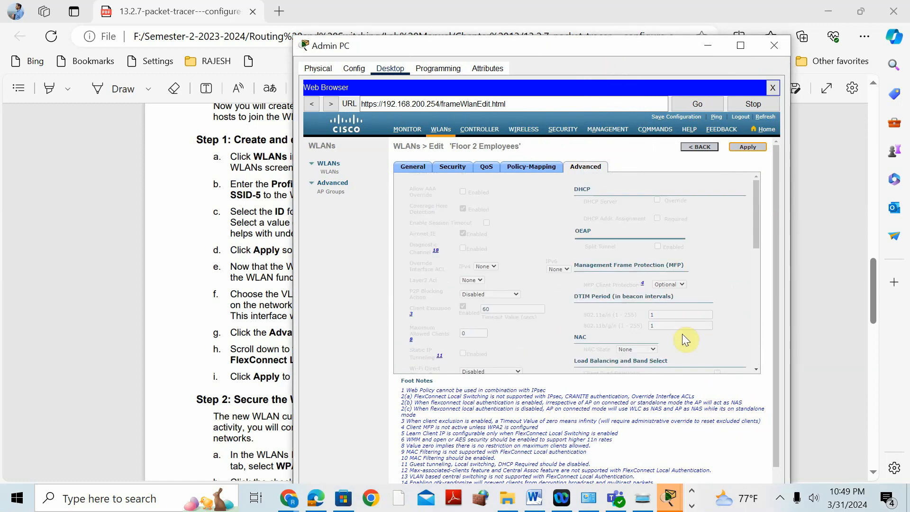
- Check the completion status in the PT Activity window and read the Step 2 instructions for securing the WLAN in the lab PDF
{"action": "mouse_move", "coordinate": [677, 509]}
{"action": "left_click", "coordinate": [691, 392]}
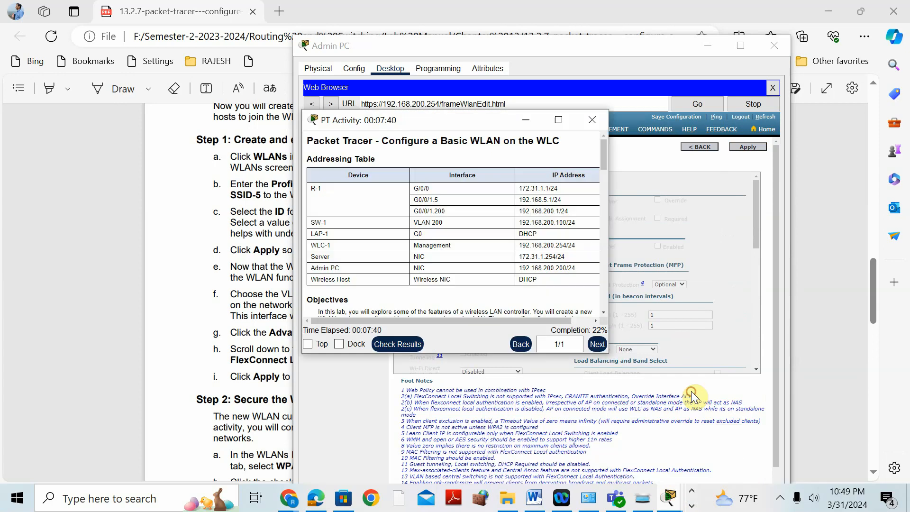
{"action": "left_click", "coordinate": [192, 317]}
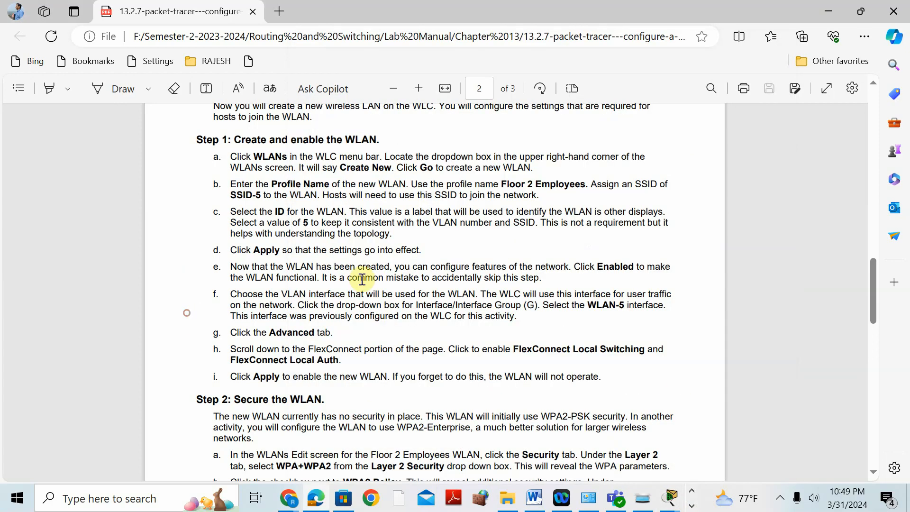
{"action": "scroll", "coordinate": [332, 287], "scroll_direction": "down", "scroll_amount": 2}
{"action": "scroll", "coordinate": [363, 283], "scroll_direction": "down", "scroll_amount": 2}
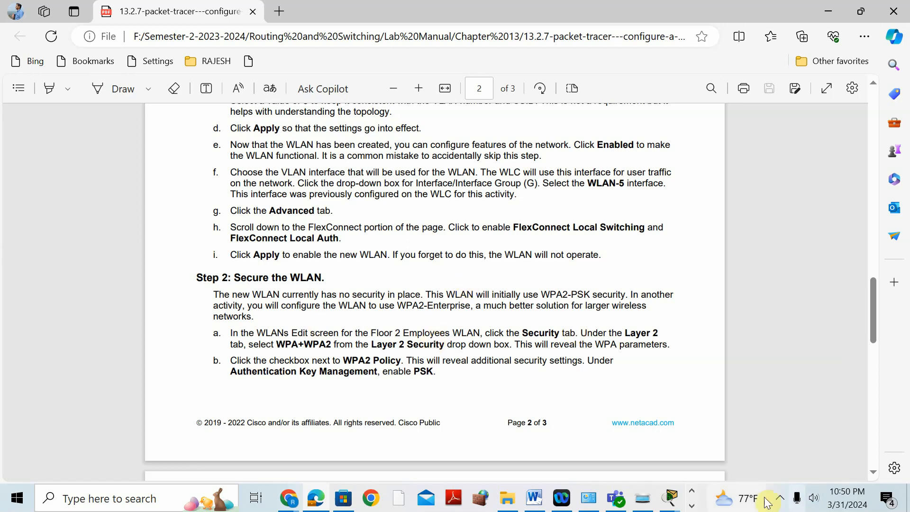
- Set the Floor 2 Employees WLAN's Layer 2 Security to WPA+WPA2 in the Admin PC browser
{"action": "mouse_move", "coordinate": [679, 505]}
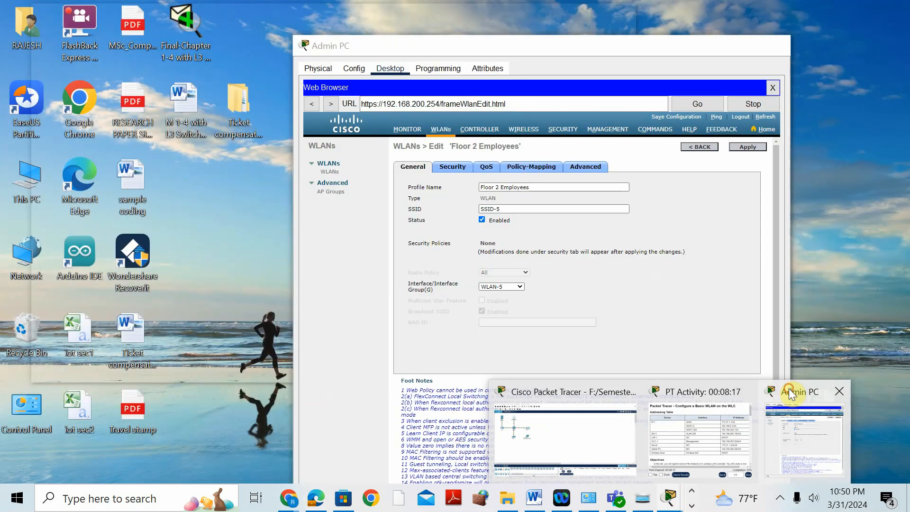
{"action": "left_click", "coordinate": [790, 391]}
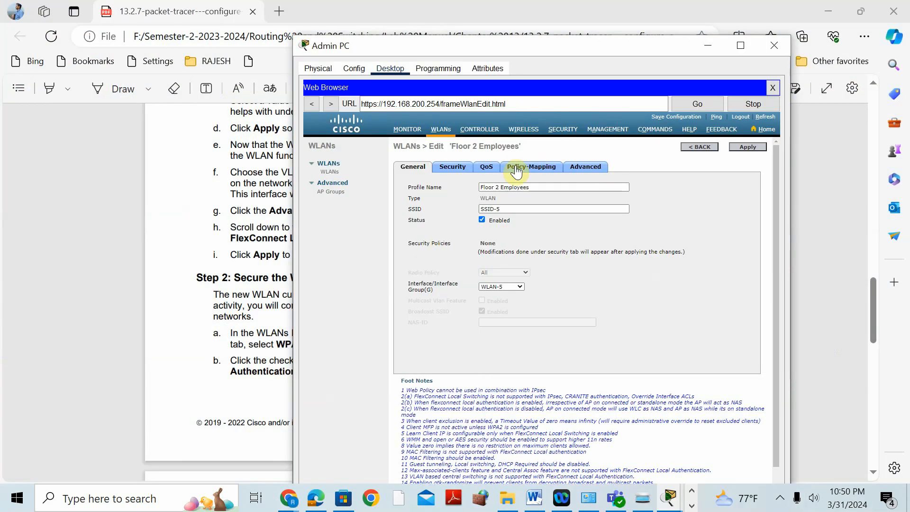
{"action": "left_click", "coordinate": [454, 167]}
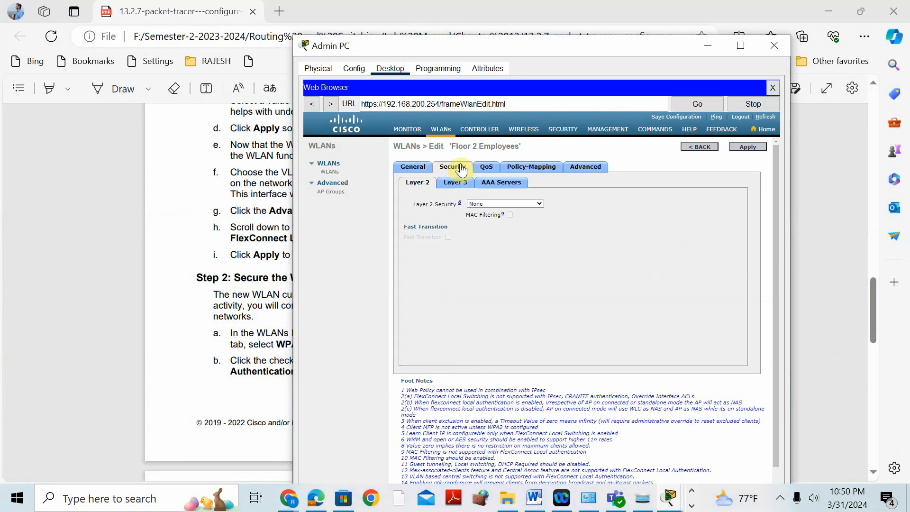
{"action": "left_click", "coordinate": [488, 204]}
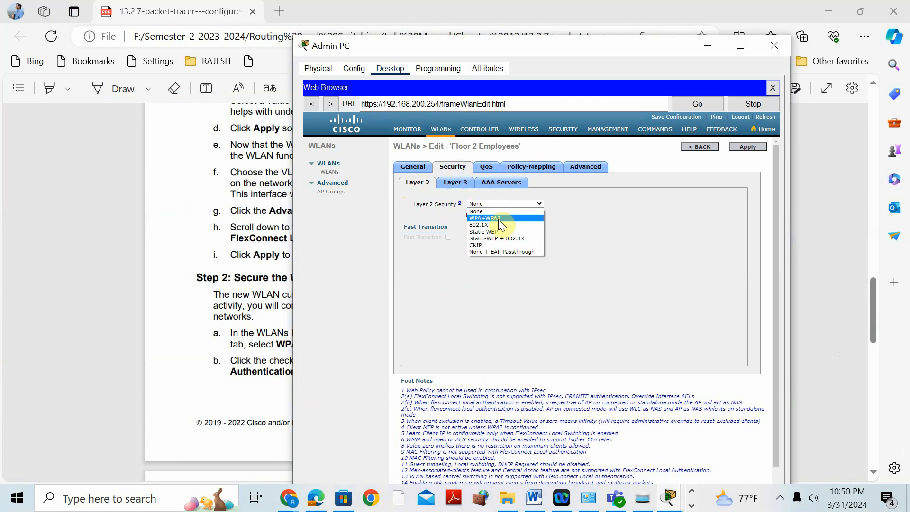
{"action": "left_click", "coordinate": [500, 219]}
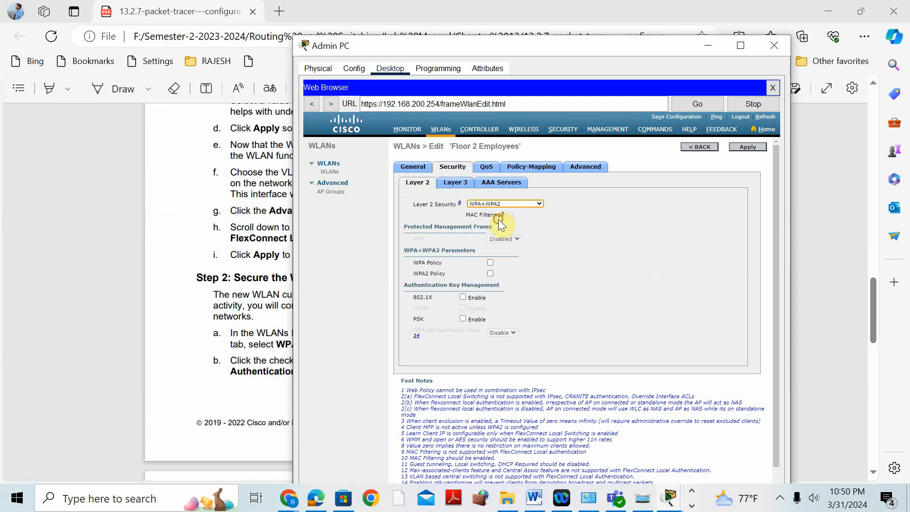
- Enable WPA2 Policy, leaving WPA Policy off, and enable PSK authentication key management for the WLAN
{"action": "left_click", "coordinate": [491, 262]}
{"action": "left_click", "coordinate": [490, 263]}
{"action": "left_click", "coordinate": [490, 273]}
{"action": "scroll", "coordinate": [543, 255], "scroll_direction": "down", "scroll_amount": 1}
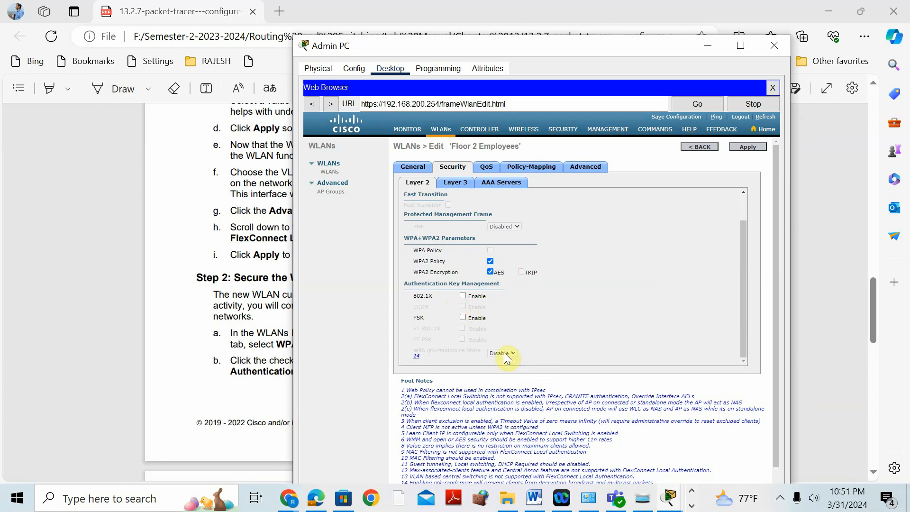
{"action": "left_click", "coordinate": [463, 318]}
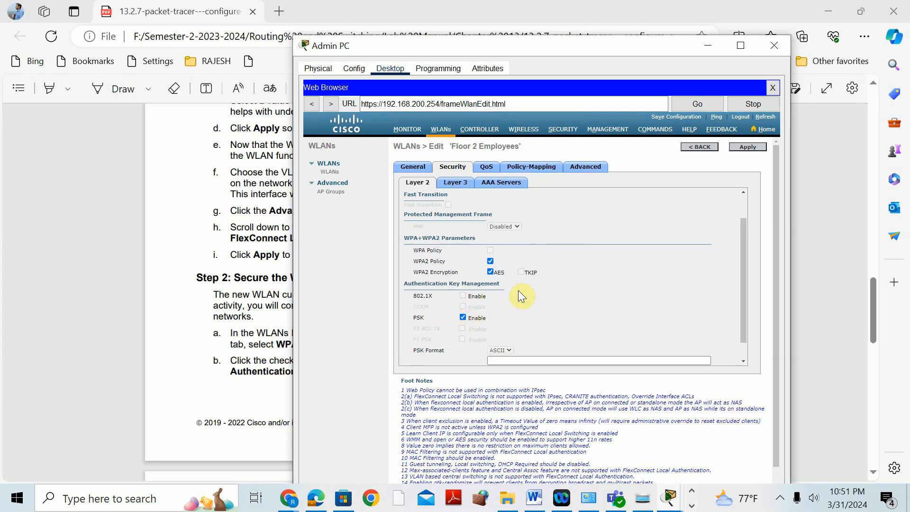
- Read the pre-shared key instructions on page 3 of the lab PDF
{"action": "left_click_drag", "start_coordinate": [583, 49], "coordinate": [909, 49]}
{"action": "left_click", "coordinate": [380, 343]}
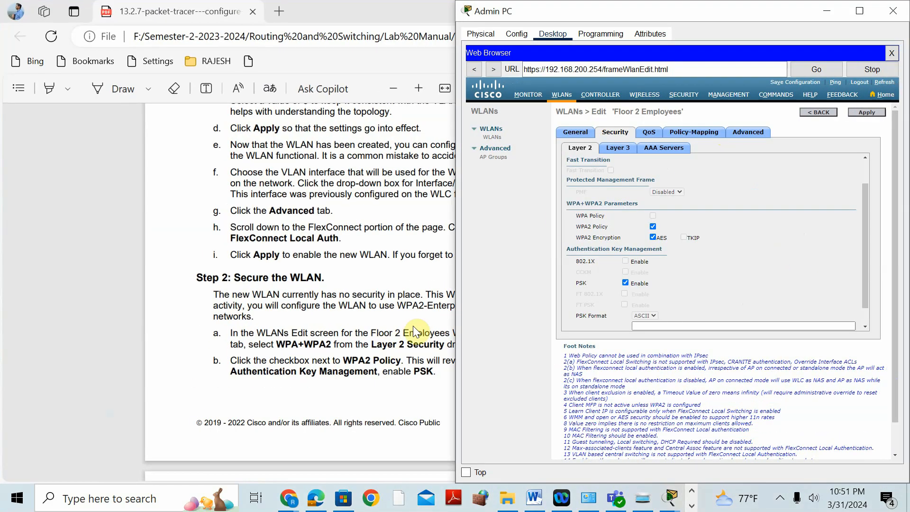
{"action": "left_click", "coordinate": [412, 326]}
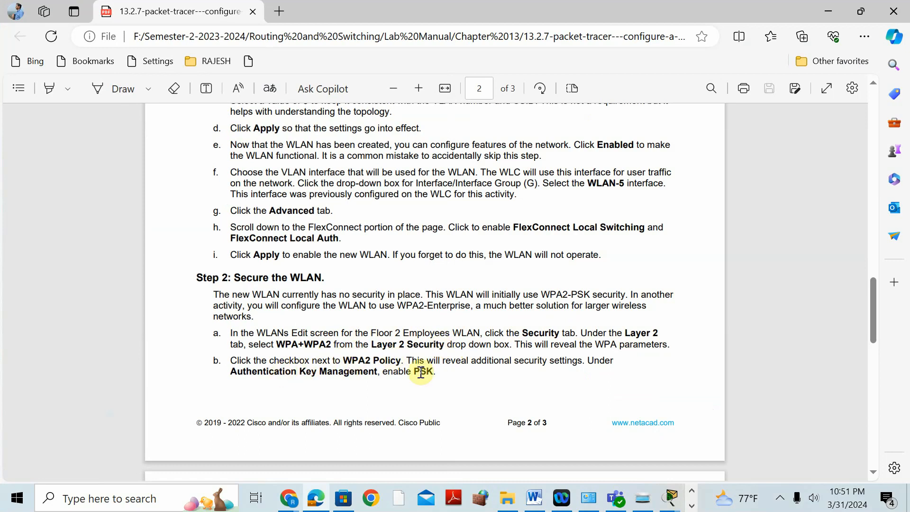
{"action": "scroll", "coordinate": [457, 346], "scroll_direction": "down", "scroll_amount": 1}
{"action": "scroll", "coordinate": [457, 346], "scroll_direction": "down", "scroll_amount": 2}
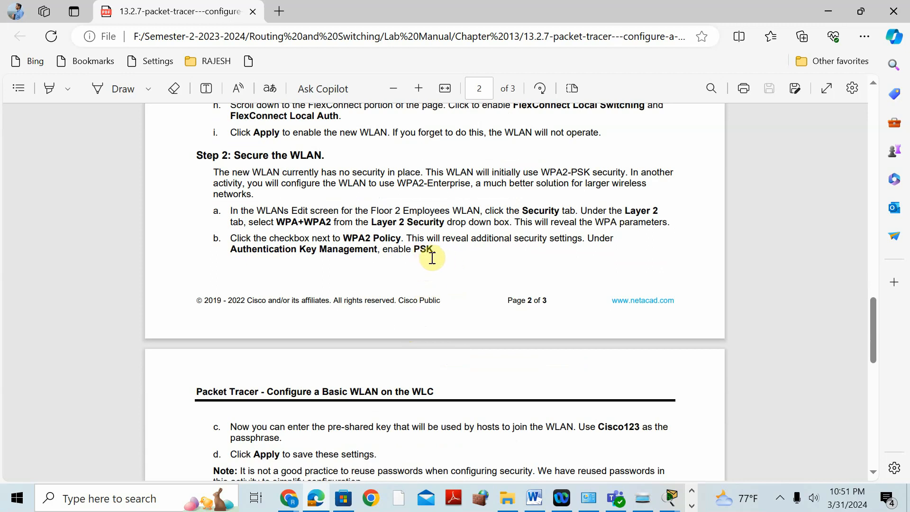
{"action": "scroll", "coordinate": [434, 257], "scroll_direction": "down", "scroll_amount": 2}
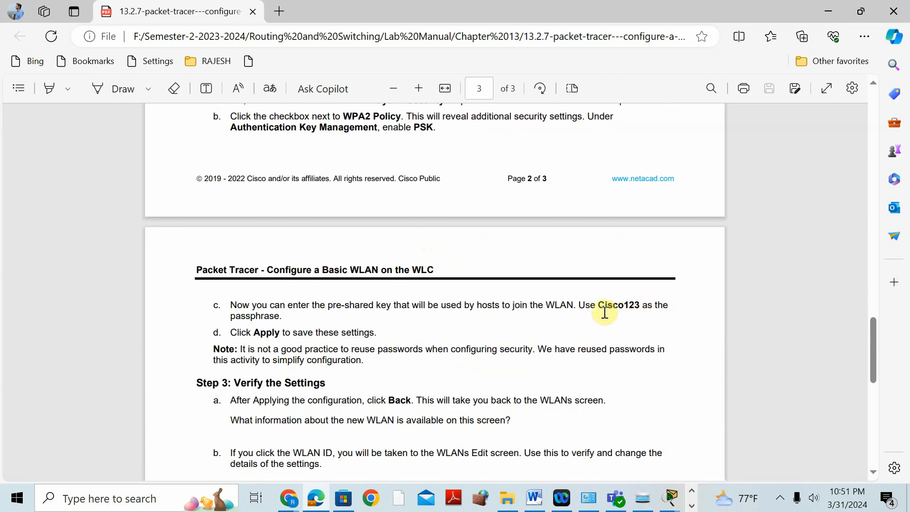
- Enter the pre-shared key passphrase in ASCII format for the Floor 2 Employees WLAN, then apply and confirm the security changes
{"action": "mouse_move", "coordinate": [671, 498]}
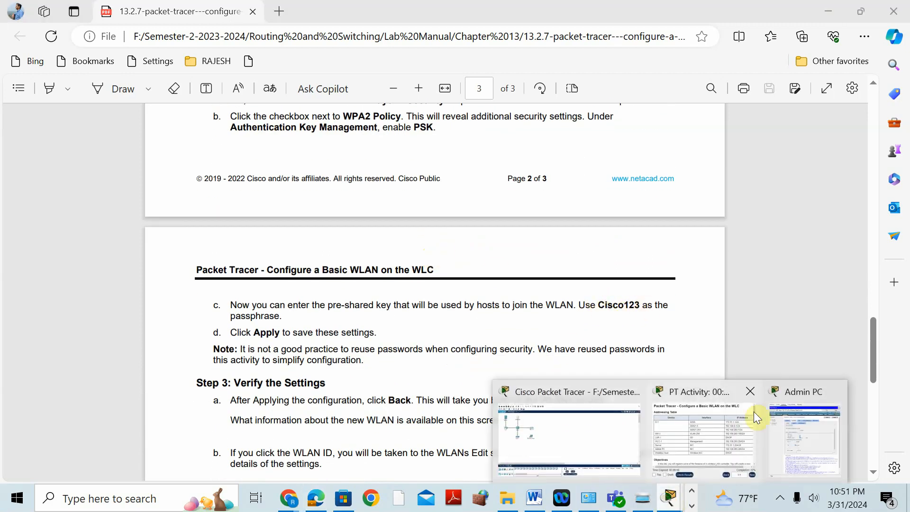
{"action": "left_click", "coordinate": [778, 391]}
{"action": "left_click", "coordinate": [643, 326]}
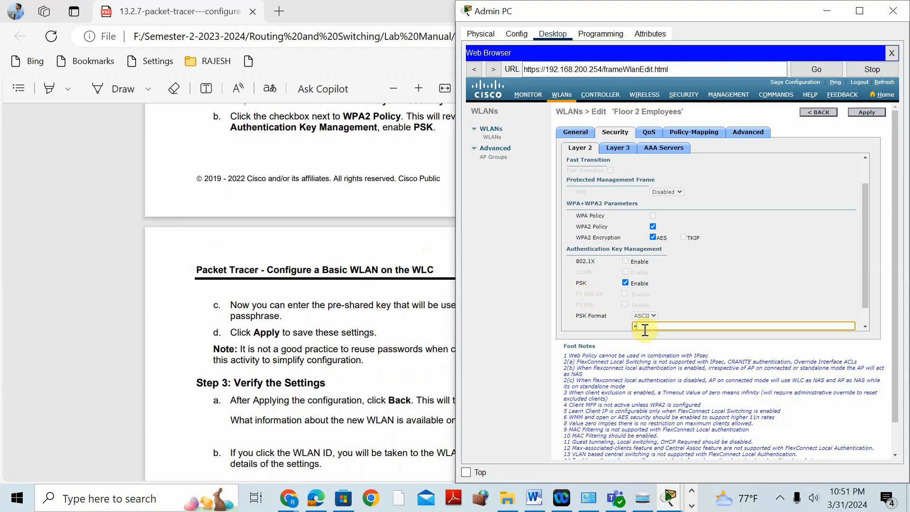
{"action": "type", "text": "Cis"}
{"action": "left_click_drag", "start_coordinate": [707, 8], "coordinate": [431, 9]}
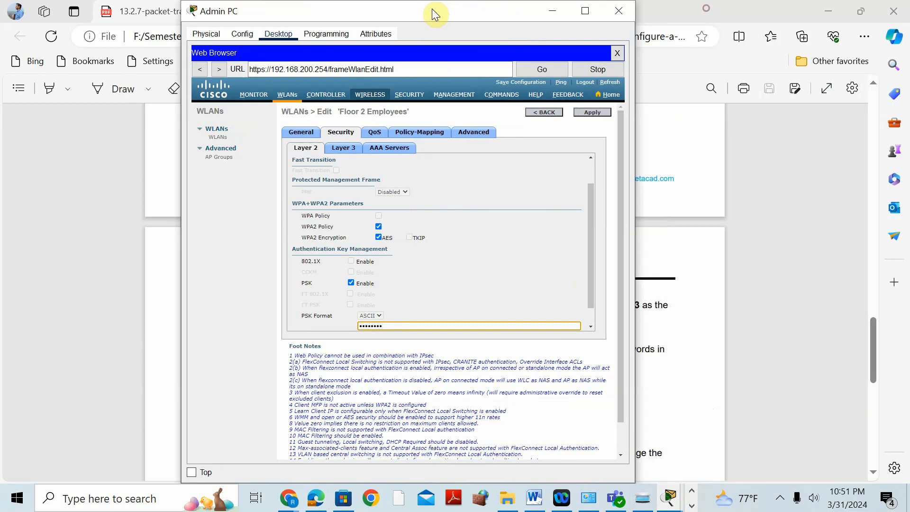
{"action": "left_click", "coordinate": [593, 112]}
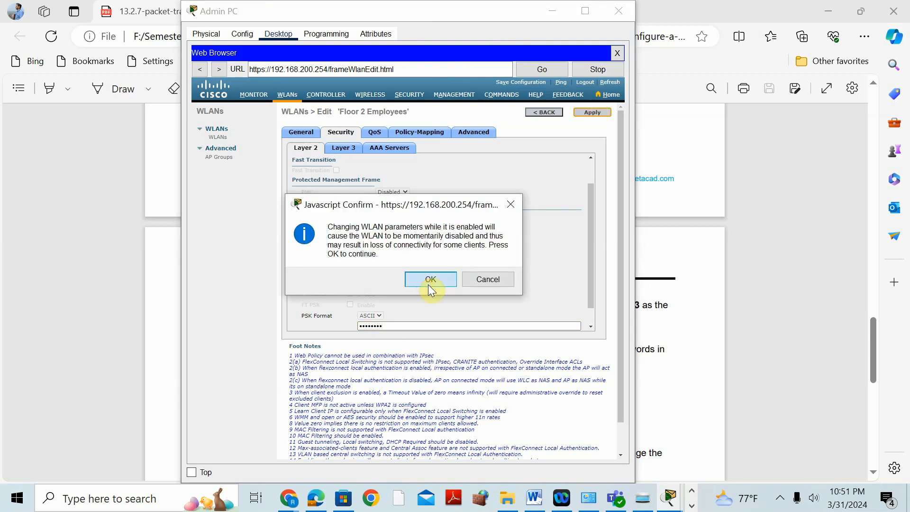
{"action": "left_click", "coordinate": [428, 285]}
- Check the activity's completion status and read the Step 3 instructions for verifying the settings in the lab PDF
{"action": "mouse_move", "coordinate": [669, 496]}
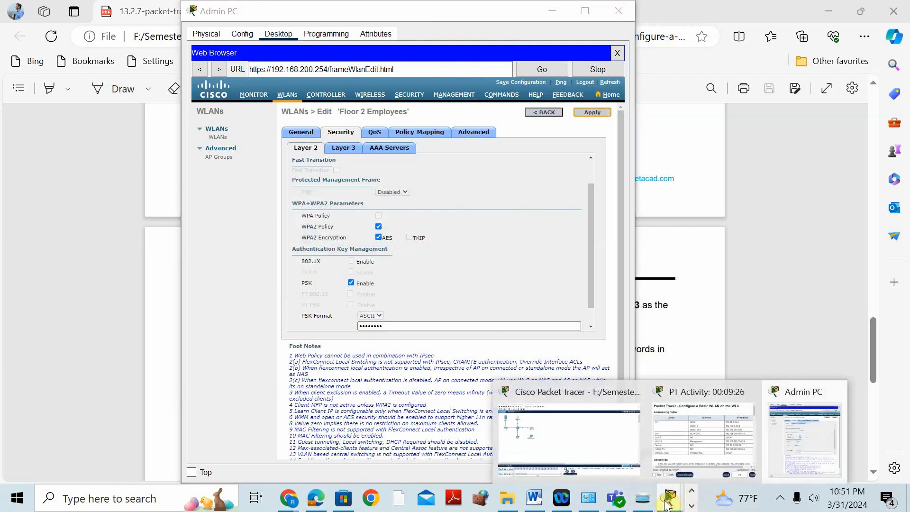
{"action": "left_click", "coordinate": [689, 391]}
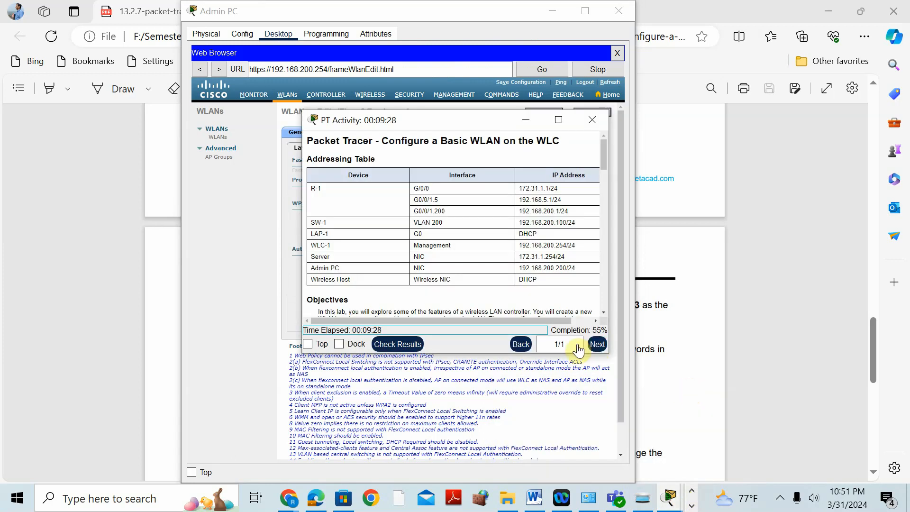
{"action": "left_click", "coordinate": [145, 303]}
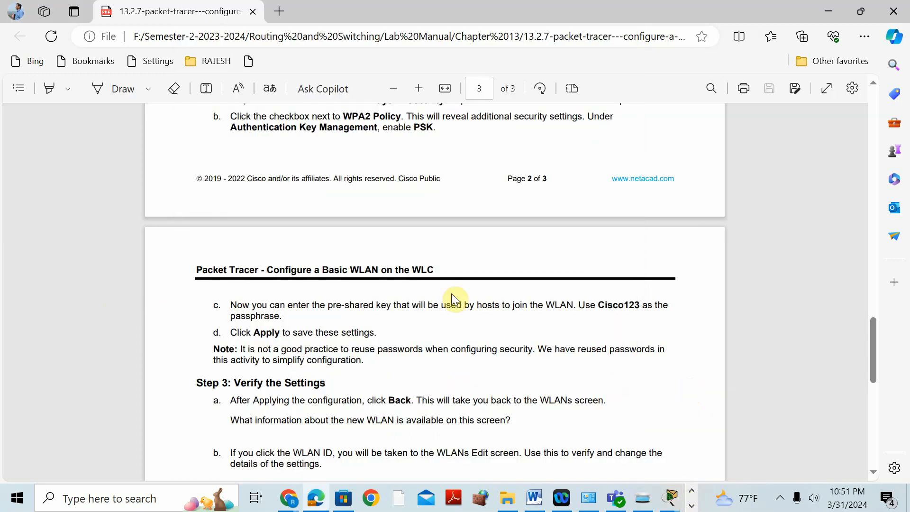
{"action": "scroll", "coordinate": [332, 275], "scroll_direction": "down", "scroll_amount": 3}
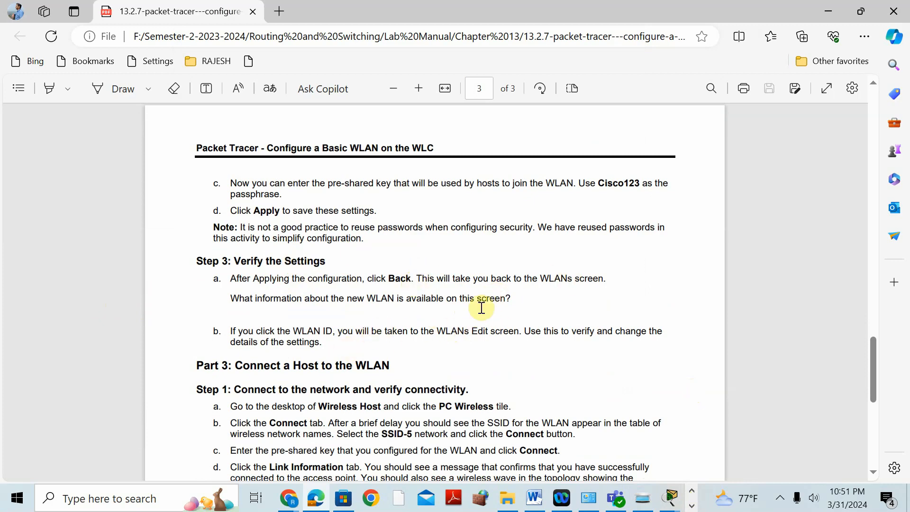
- Go back from the Floor 2 Employees edit page to the WLANs list in the Admin PC browser to verify the new WLAN
{"action": "left_click", "coordinate": [670, 498]}
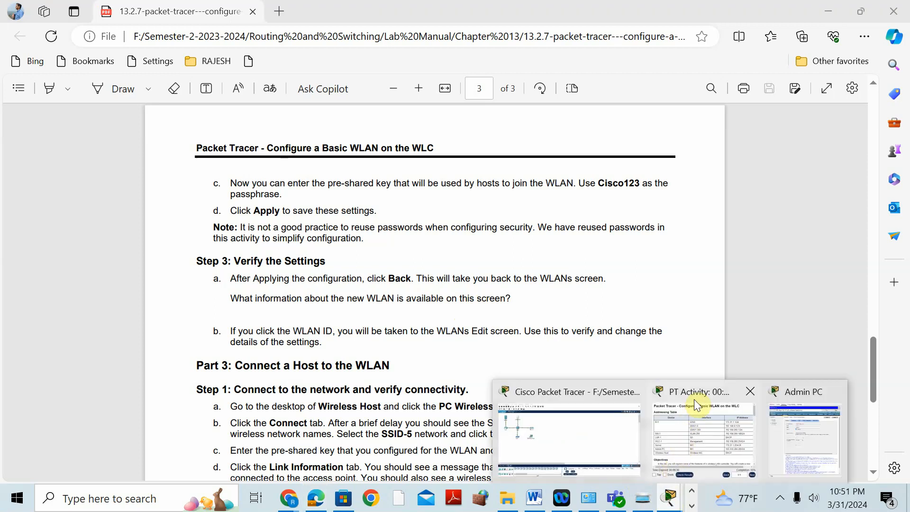
{"action": "left_click", "coordinate": [804, 392]}
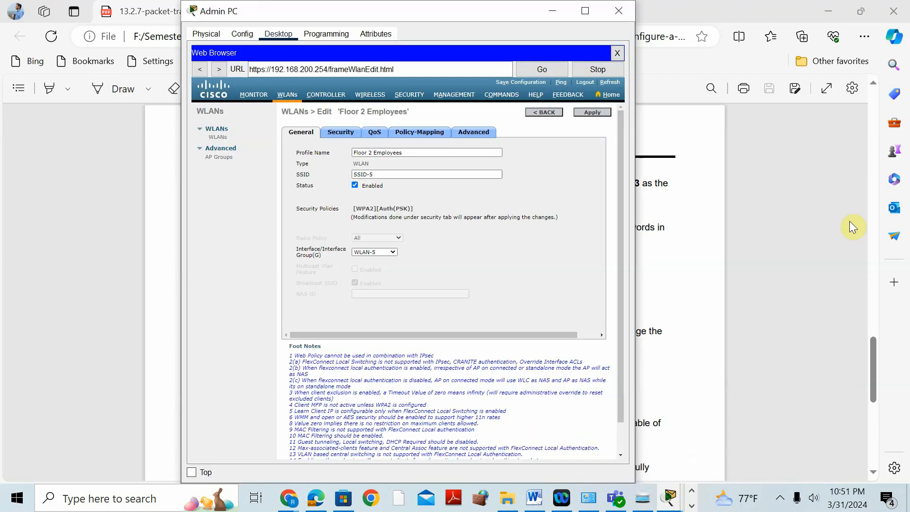
{"action": "left_click", "coordinate": [545, 113]}
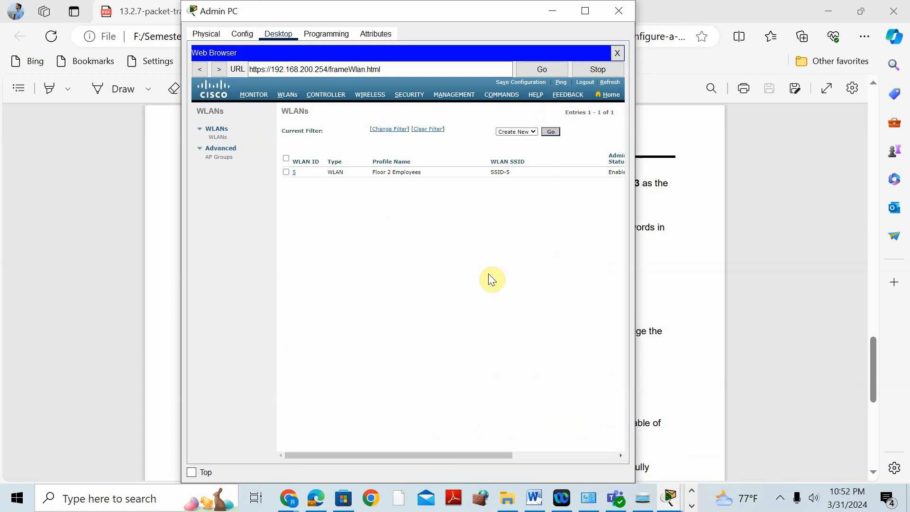
- Check the Floor 2 Employees WLAN's SSID, status and security policies in the WLANs list, then read the next verification instruction in the lab PDF
{"action": "left_click_drag", "start_coordinate": [481, 455], "coordinate": [595, 455]}
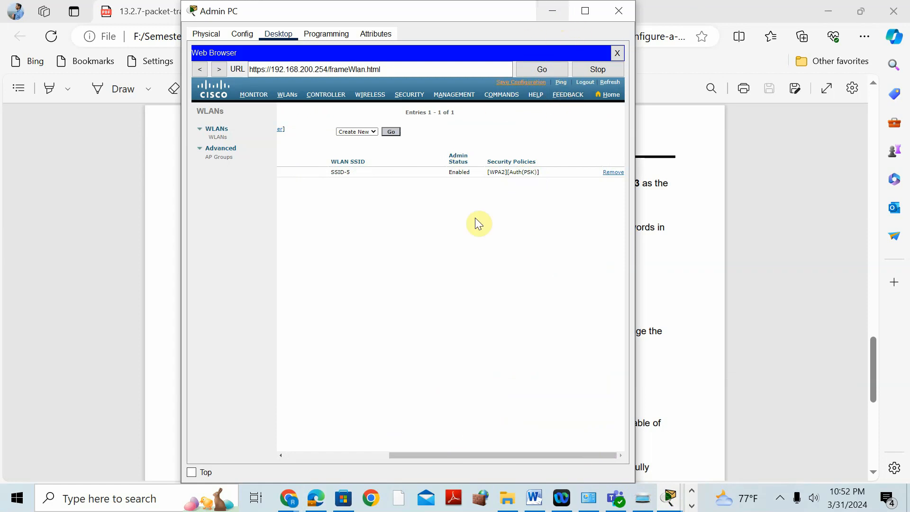
{"action": "left_click", "coordinate": [669, 277]}
{"action": "scroll", "coordinate": [379, 355], "scroll_direction": "down", "scroll_amount": 3}
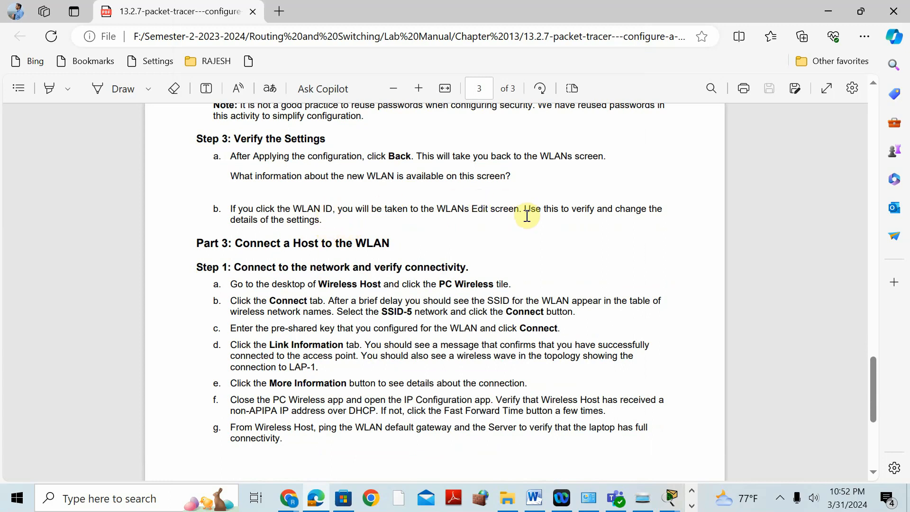
- Return to the Admin PC's browser and open the edit page of the Floor 2 Employees WLAN by its ID to review the general settings
{"action": "left_click", "coordinate": [669, 494]}
{"action": "left_click", "coordinate": [801, 407]}
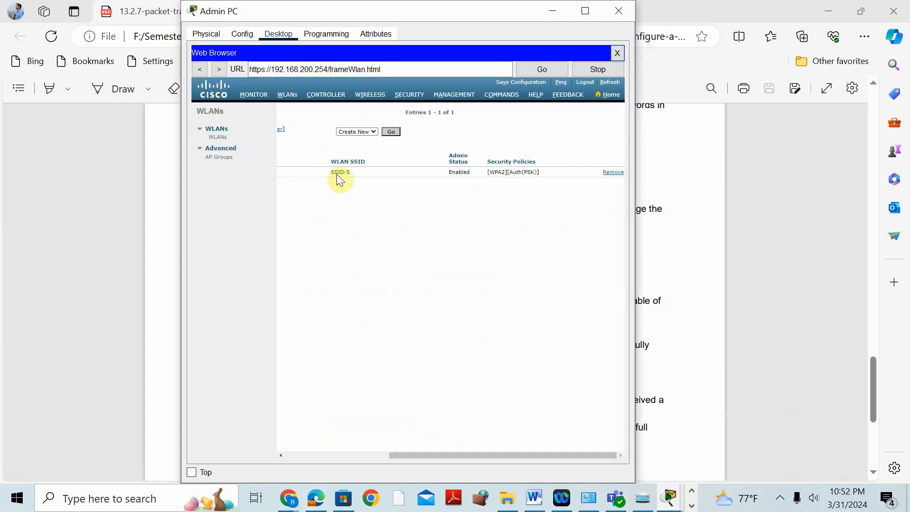
{"action": "left_click_drag", "start_coordinate": [457, 456], "coordinate": [309, 451]}
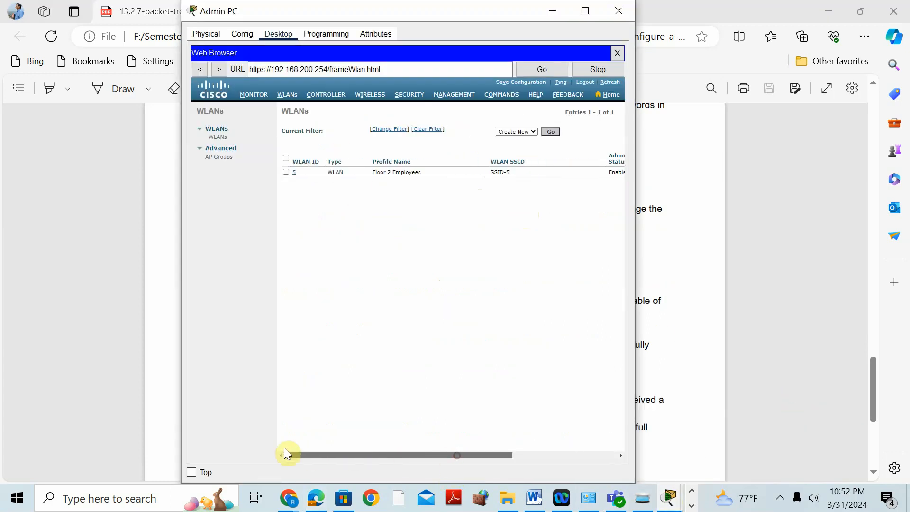
{"action": "left_click", "coordinate": [294, 174]}
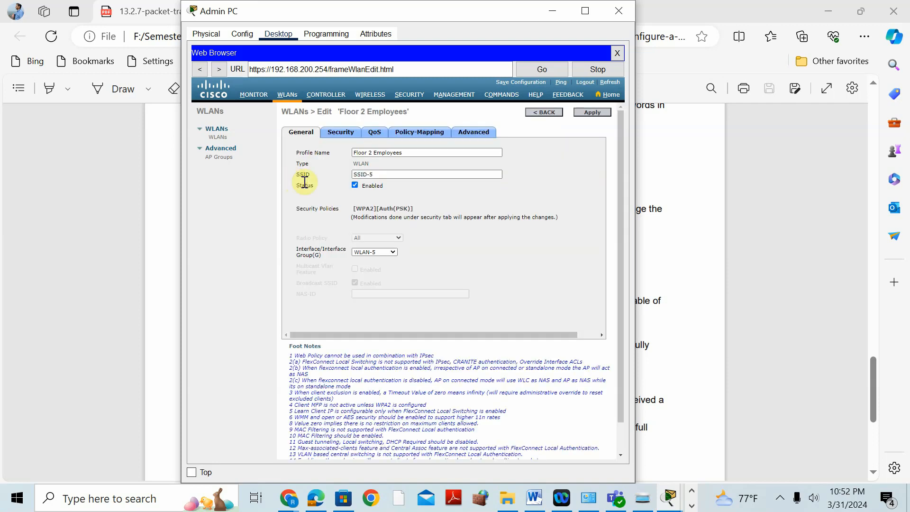
{"action": "scroll", "coordinate": [328, 190], "scroll_direction": "down", "scroll_amount": 1}
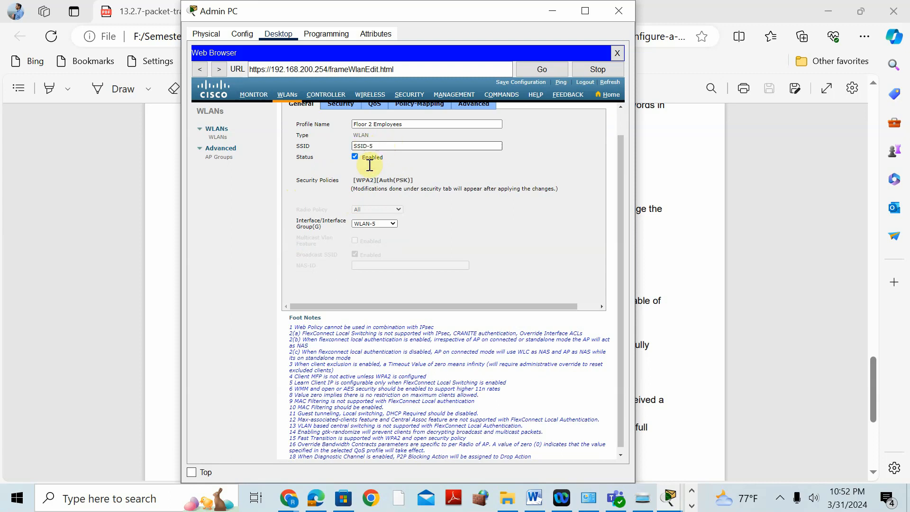
{"action": "scroll", "coordinate": [462, 202], "scroll_direction": "up", "scroll_amount": 1}
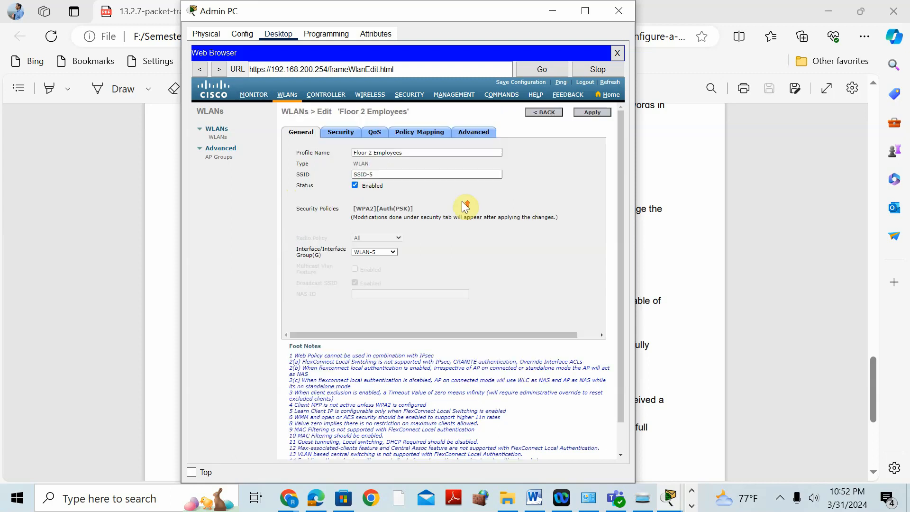
- Review the WLAN's Layer 2 security and pre-shared key settings, then read the Part 3 host connection instructions in the lab PDF
{"action": "left_click", "coordinate": [334, 135]}
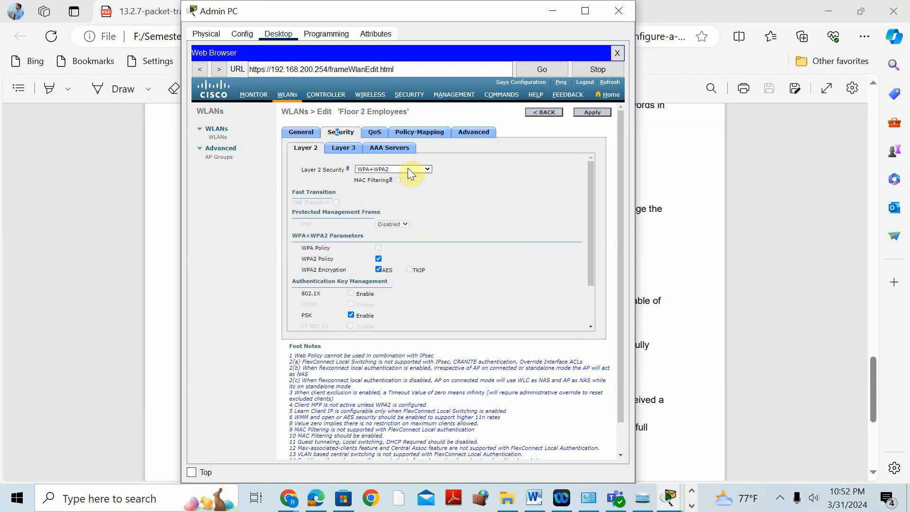
{"action": "scroll", "coordinate": [455, 227], "scroll_direction": "down", "scroll_amount": 1}
{"action": "scroll", "coordinate": [454, 220], "scroll_direction": "down", "scroll_amount": 1}
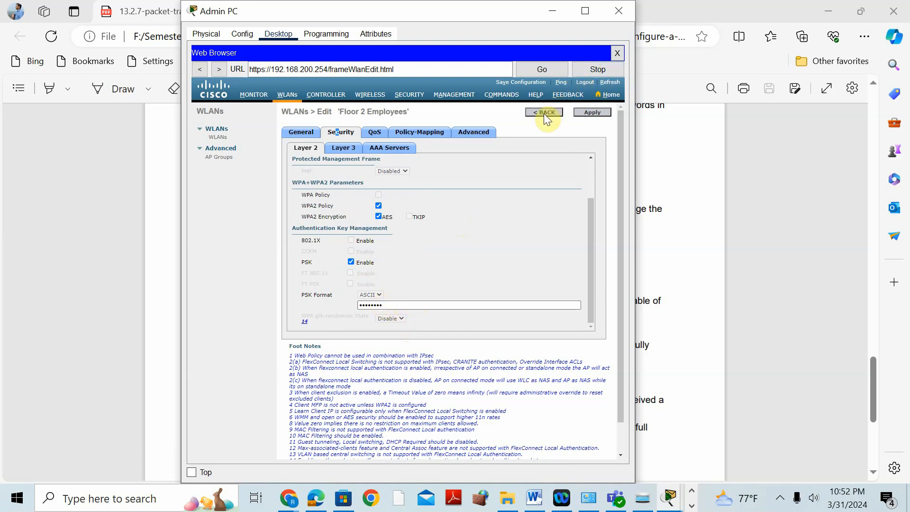
{"action": "left_click", "coordinate": [679, 146]}
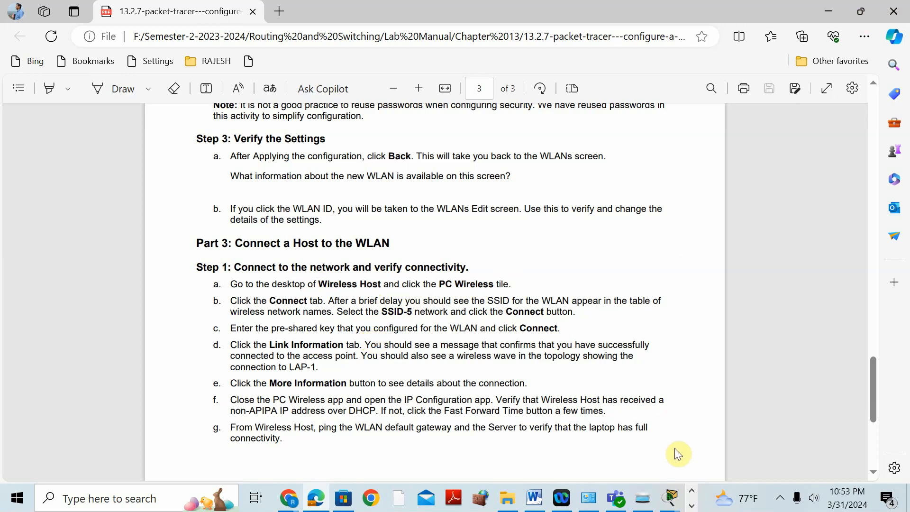
{"action": "left_click", "coordinate": [670, 497]}
{"action": "left_click", "coordinate": [583, 391]}
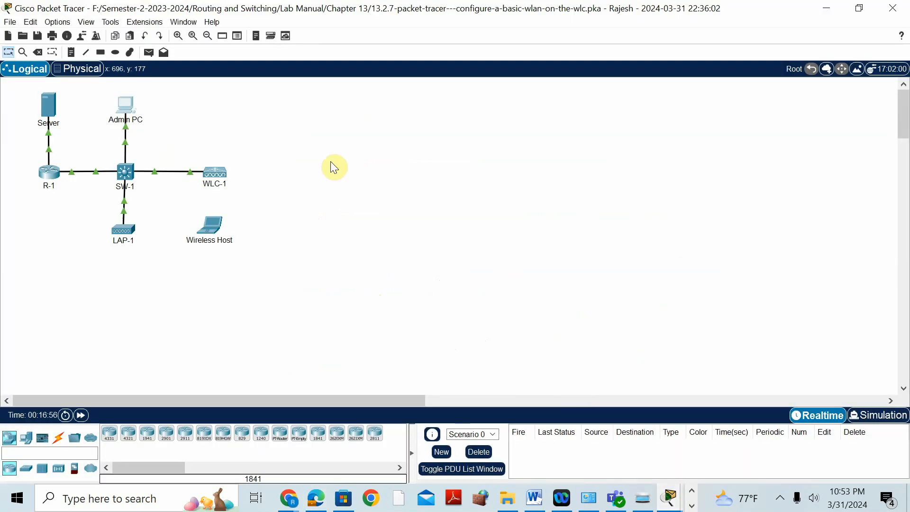
{"action": "left_click", "coordinate": [216, 220]}
{"action": "left_click", "coordinate": [420, 36]}
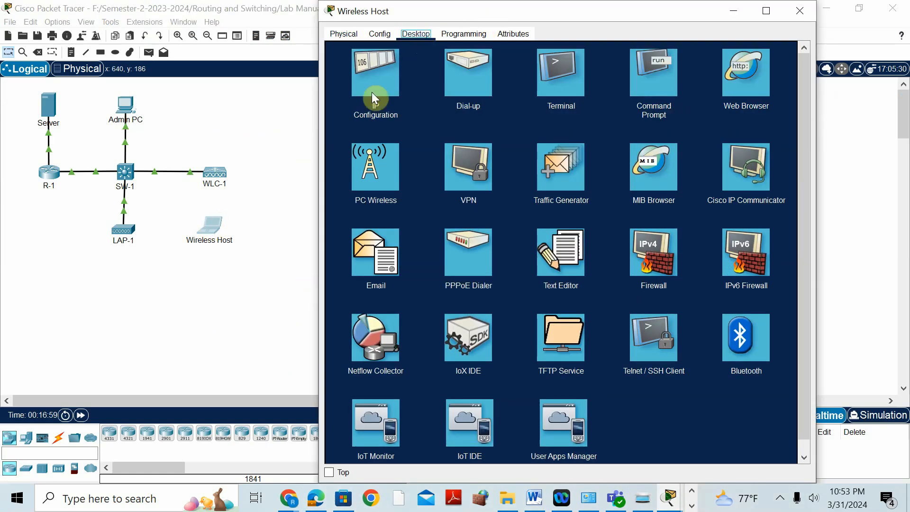
{"action": "left_click", "coordinate": [377, 181]}
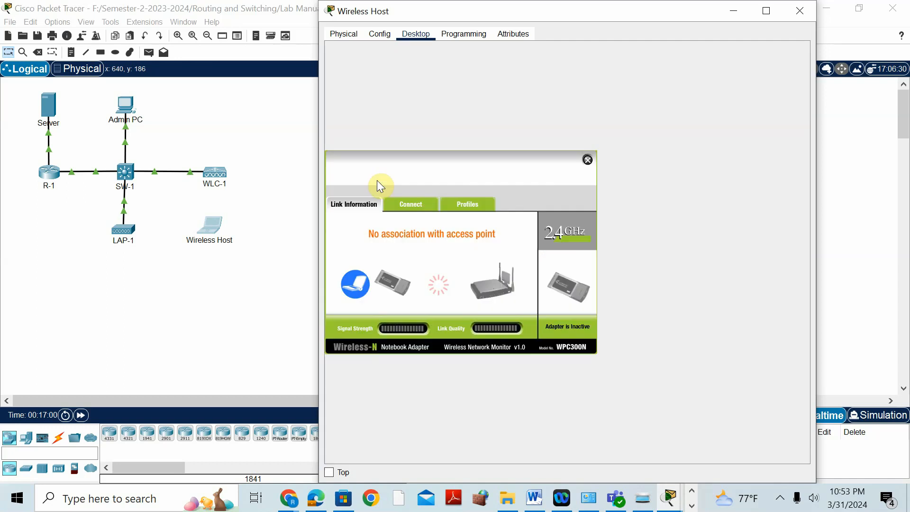
- Connect the Wireless Host to the SSID-5 network with WPA2-Personal security, entering the WLAN's pre-shared key
{"action": "left_click", "coordinate": [412, 207]}
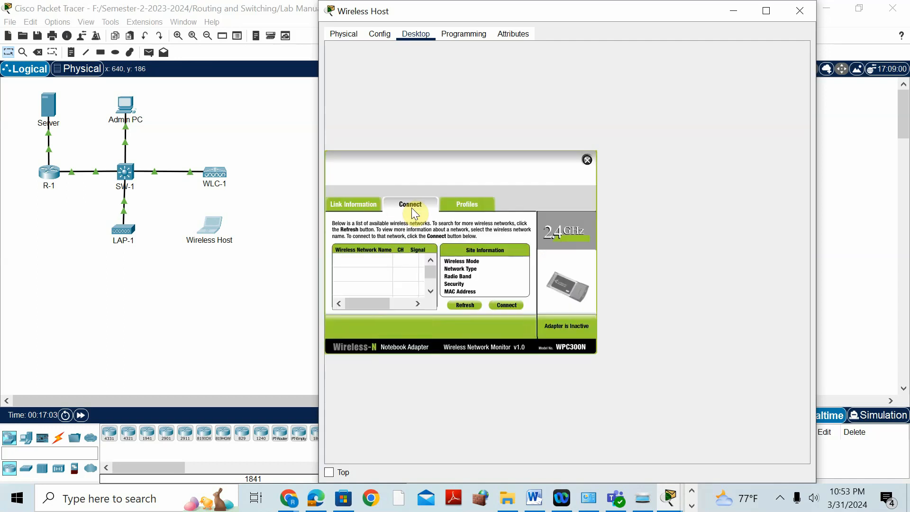
{"action": "left_click", "coordinate": [365, 261]}
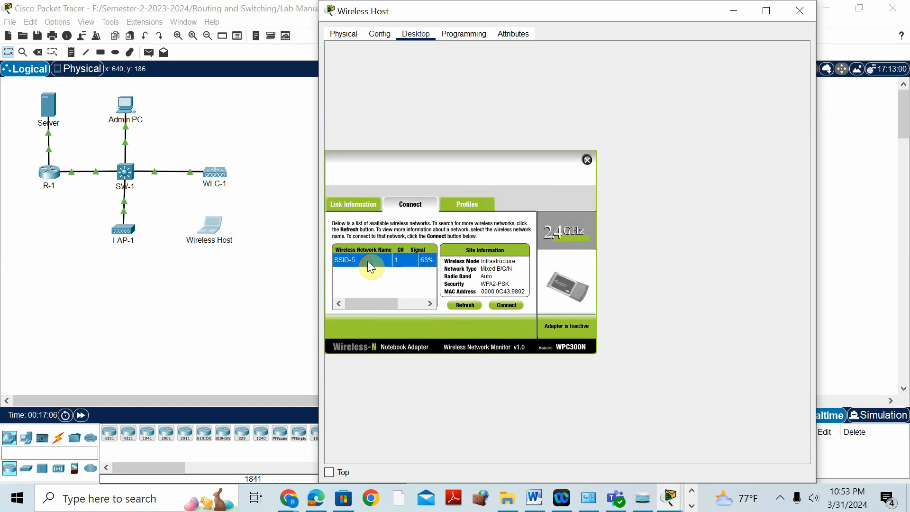
{"action": "left_click", "coordinate": [519, 305]}
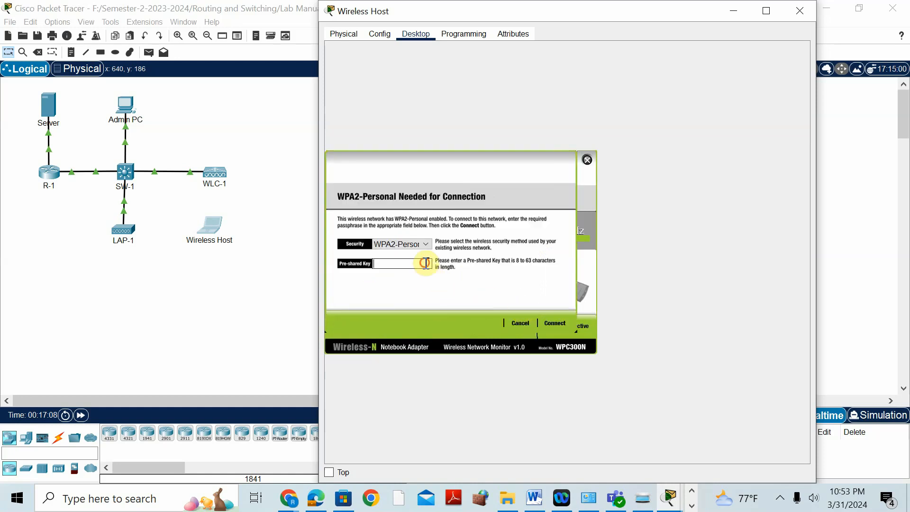
{"action": "left_click", "coordinate": [425, 244]}
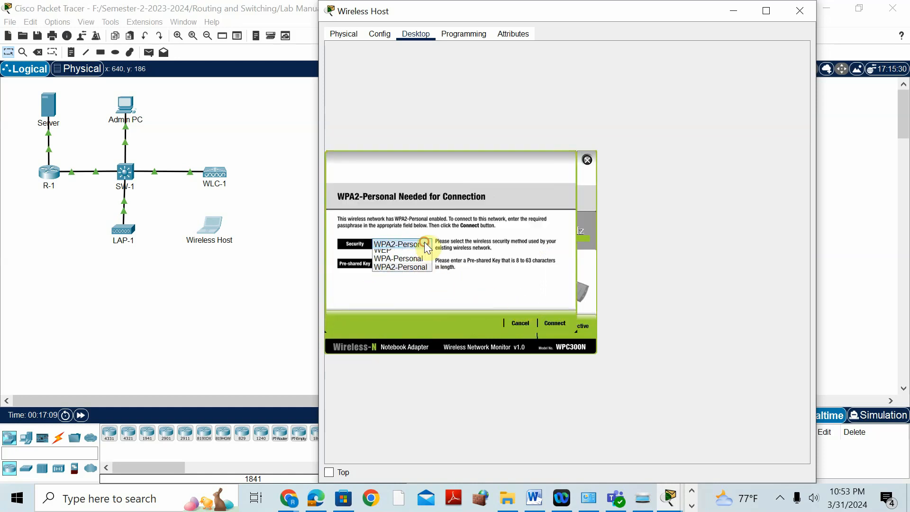
{"action": "left_click", "coordinate": [412, 272]}
{"action": "left_click", "coordinate": [410, 261]}
{"action": "type", "text": "Cisco"}
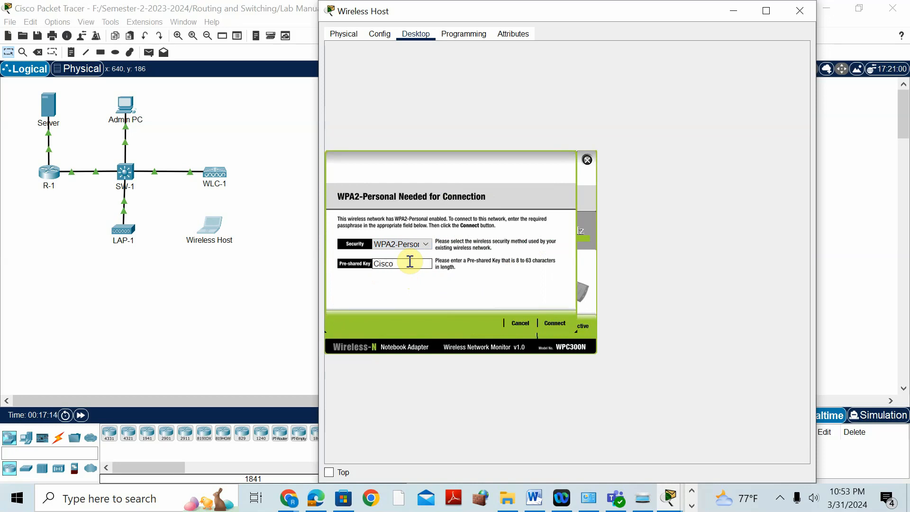
{"action": "type", "text": "123"}
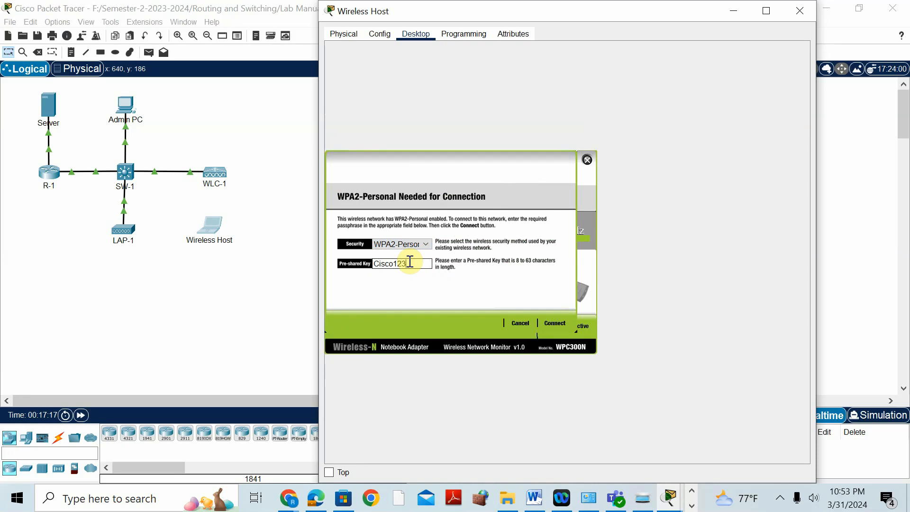
{"action": "left_click", "coordinate": [556, 324]}
- Check the completion status in the PT Activity window and read the link verification instructions in the lab PDF
{"action": "left_click", "coordinate": [649, 498]}
{"action": "mouse_move", "coordinate": [670, 498]}
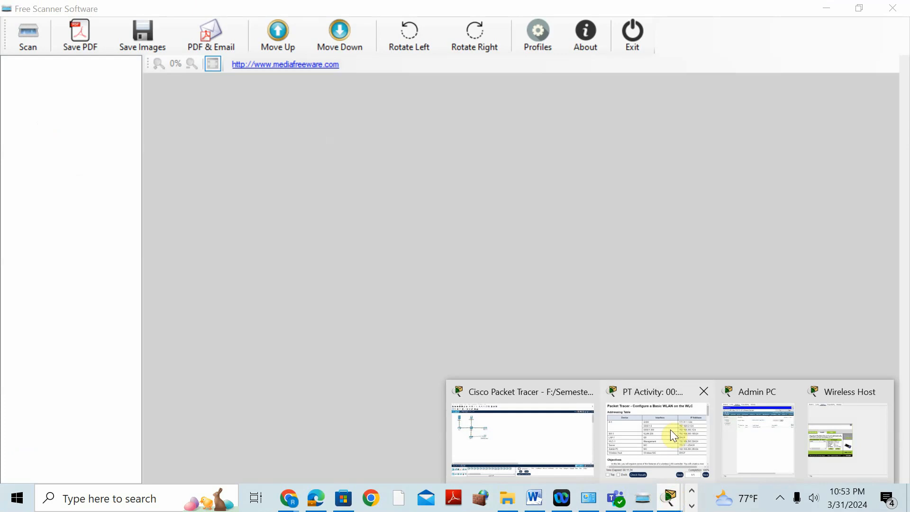
{"action": "left_click", "coordinate": [661, 398]}
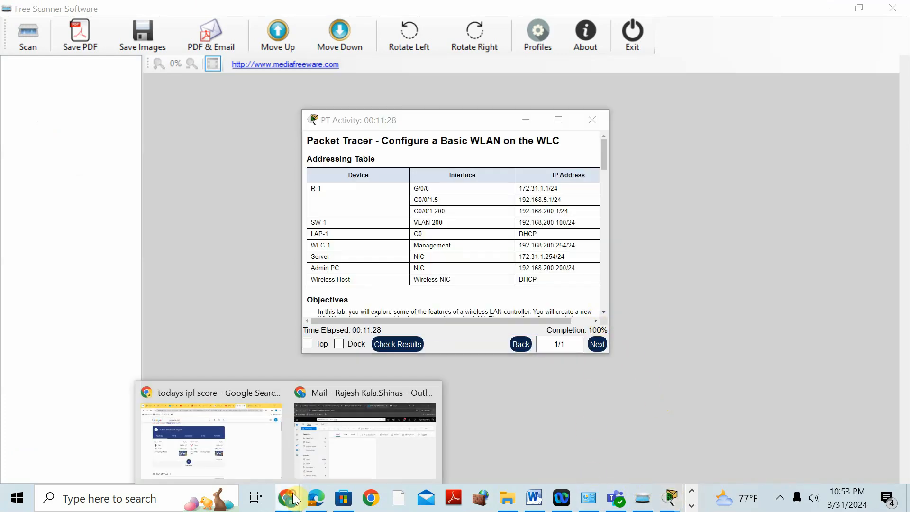
{"action": "left_click", "coordinate": [316, 498]}
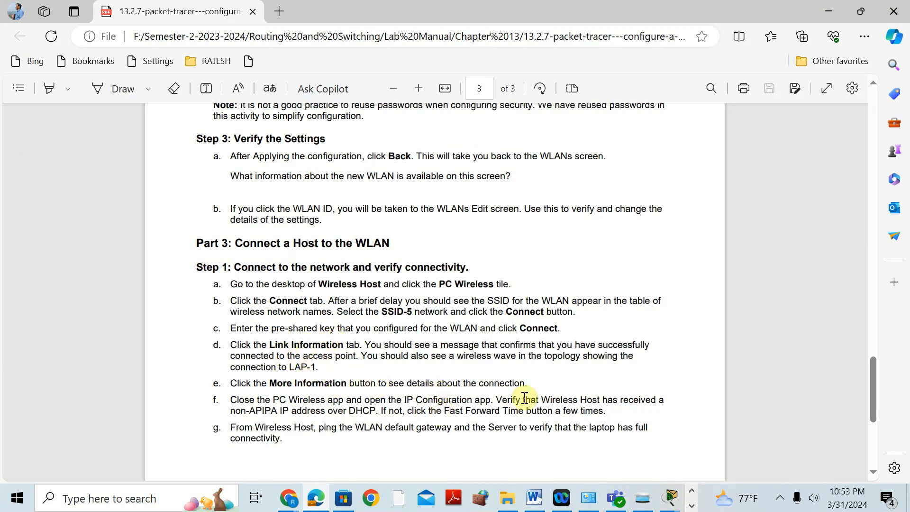
{"action": "scroll", "coordinate": [514, 392], "scroll_direction": "down", "scroll_amount": 1}
- Return to the Wireless Host and view its access point link status and detailed wireless network information
{"action": "left_click", "coordinate": [670, 498]}
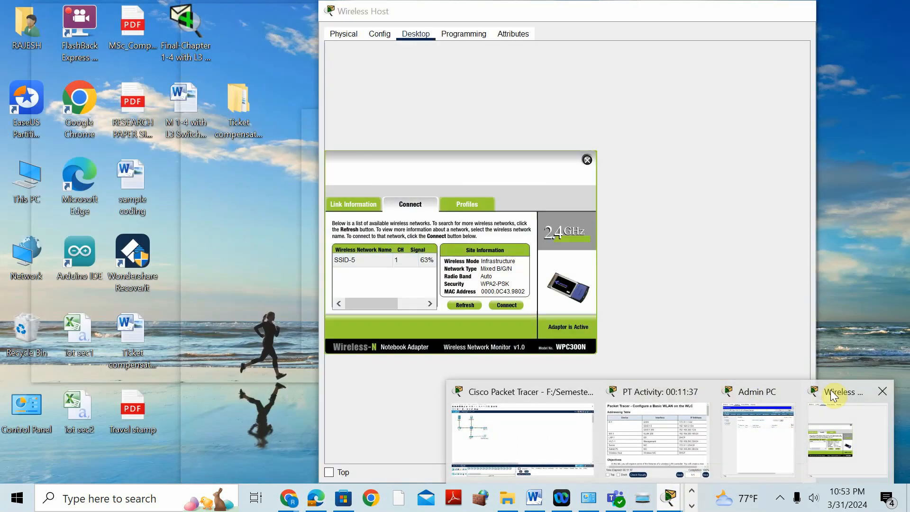
{"action": "left_click", "coordinate": [834, 394]}
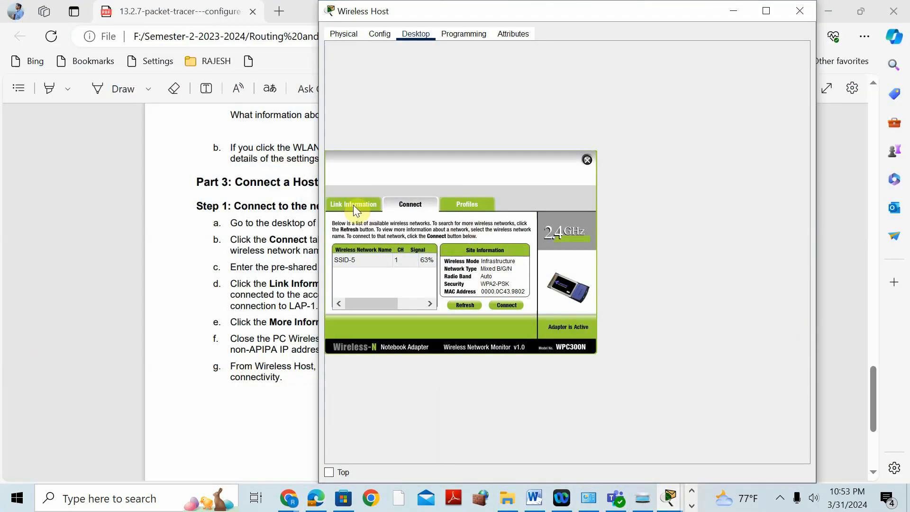
{"action": "left_click", "coordinate": [353, 203]}
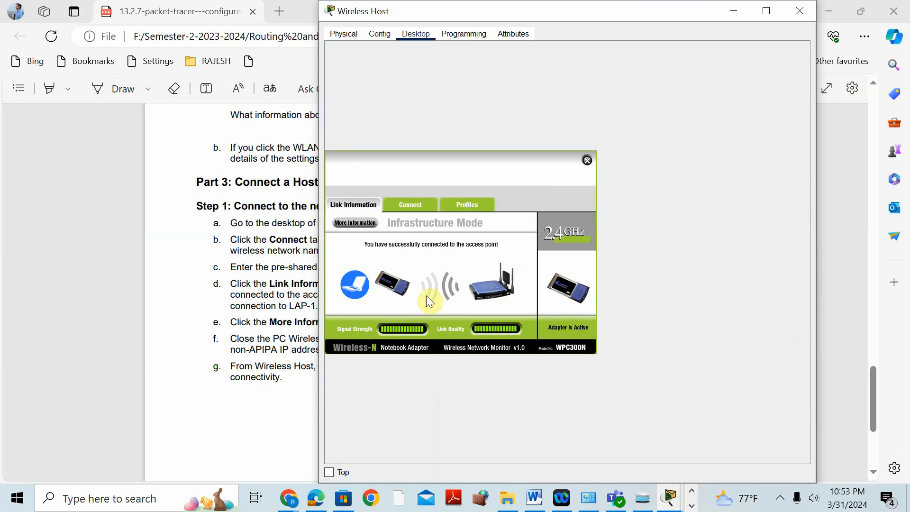
{"action": "left_click", "coordinate": [355, 222]}
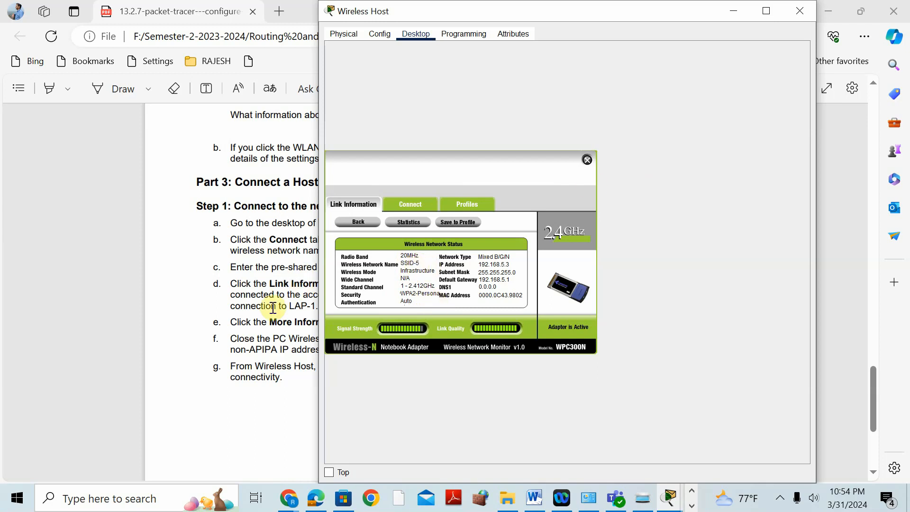
- Read the next lab instruction, then close PC Wireless and open IP Configuration on the Wireless Host to verify its DHCP address
{"action": "left_click", "coordinate": [299, 286]}
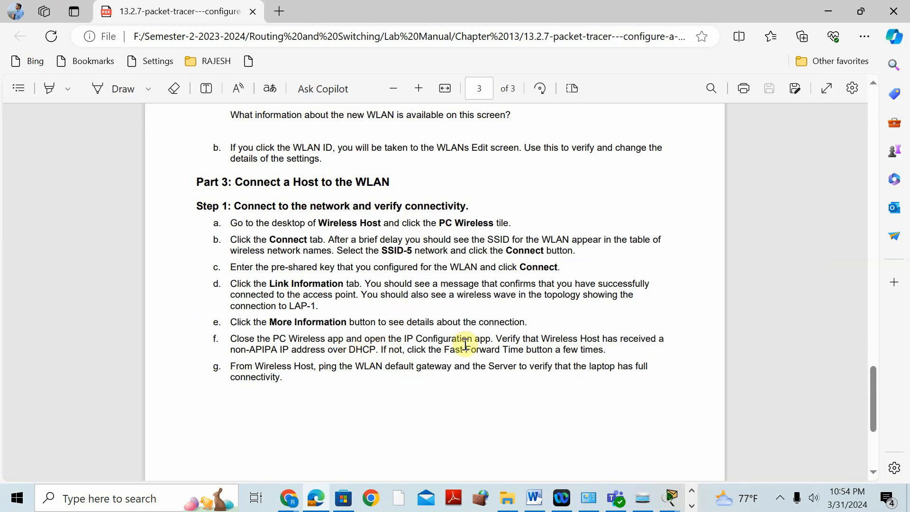
{"action": "left_click", "coordinate": [670, 498]}
{"action": "left_click", "coordinate": [837, 394]}
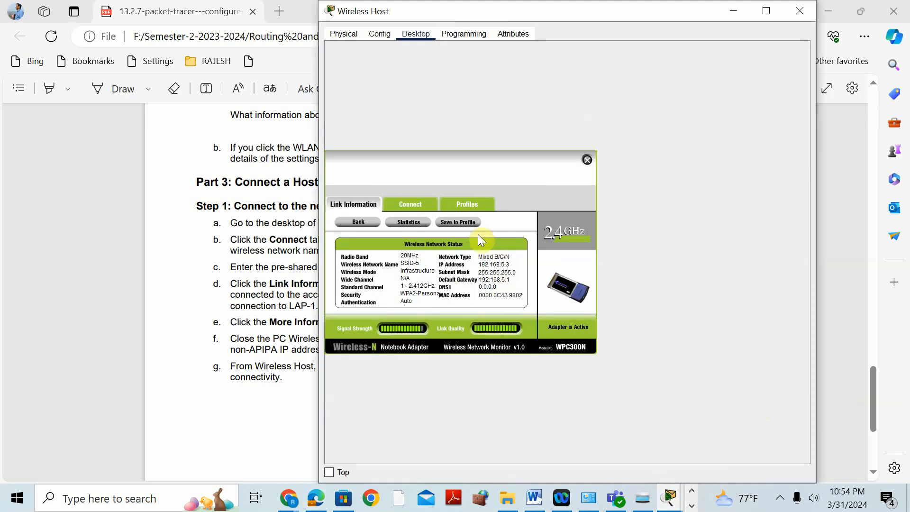
{"action": "left_click", "coordinate": [587, 162]}
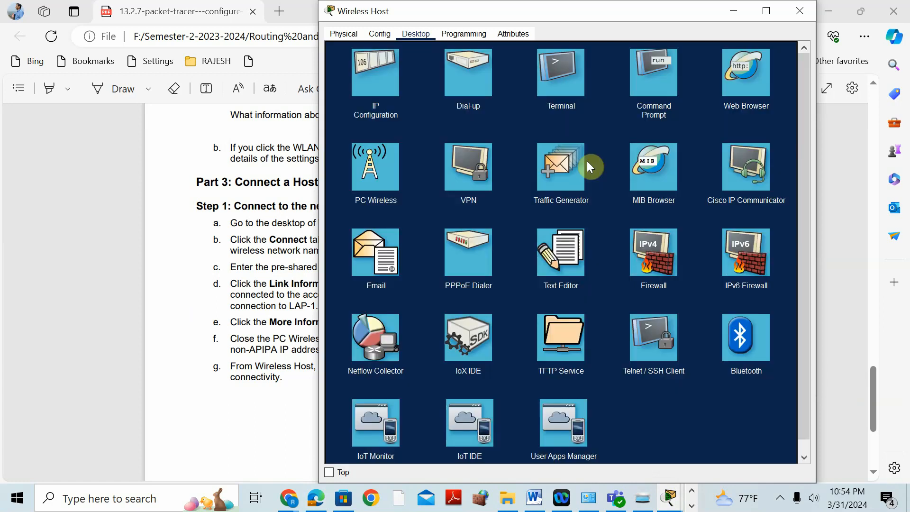
{"action": "left_click", "coordinate": [388, 87]}
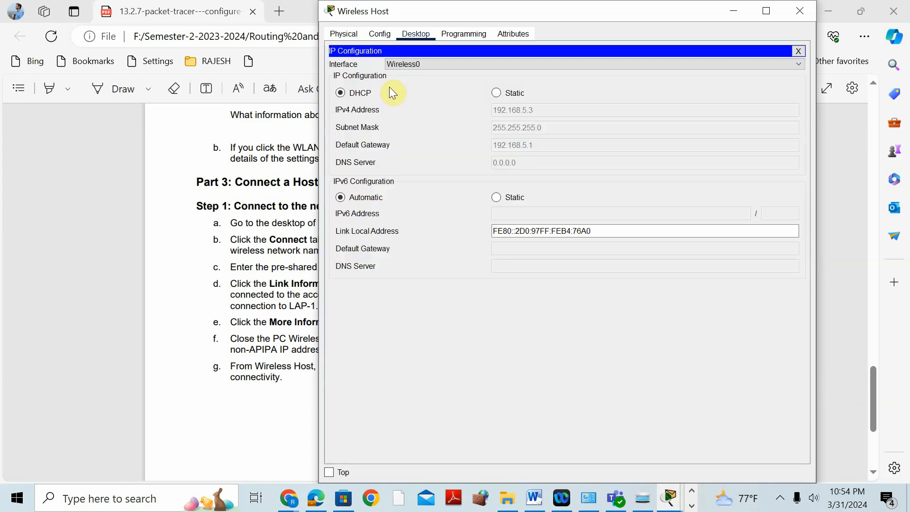
- Read the ping instruction in the lab PDF, then copy the Server's IP address from the PT Activity addressing table
{"action": "left_click", "coordinate": [202, 260]}
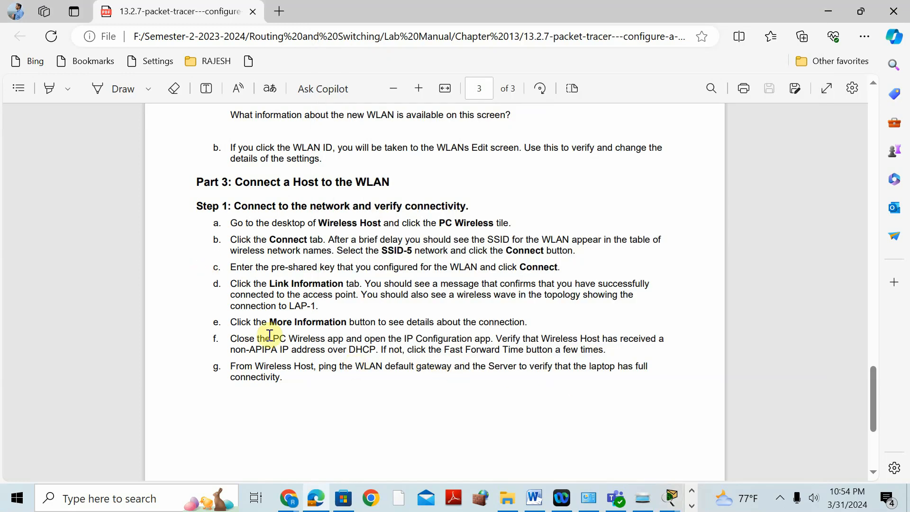
{"action": "left_click", "coordinate": [674, 498]}
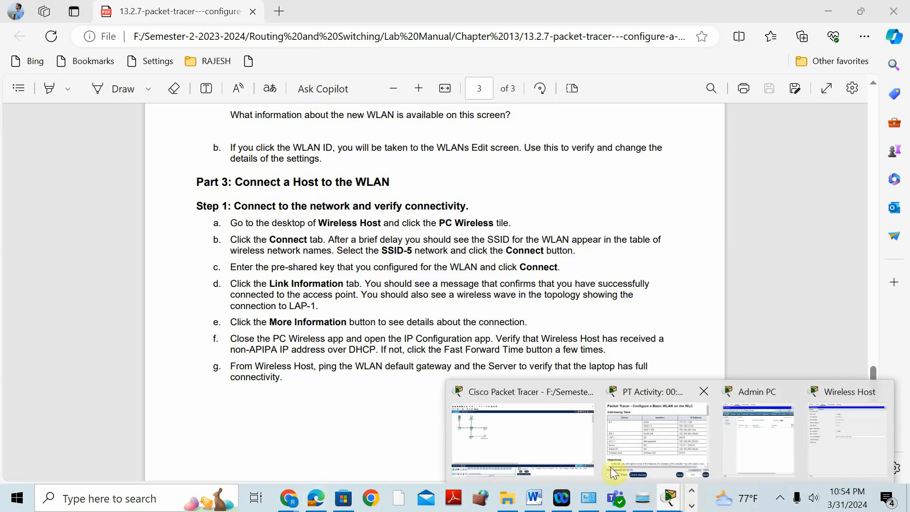
{"action": "left_click", "coordinate": [667, 391]}
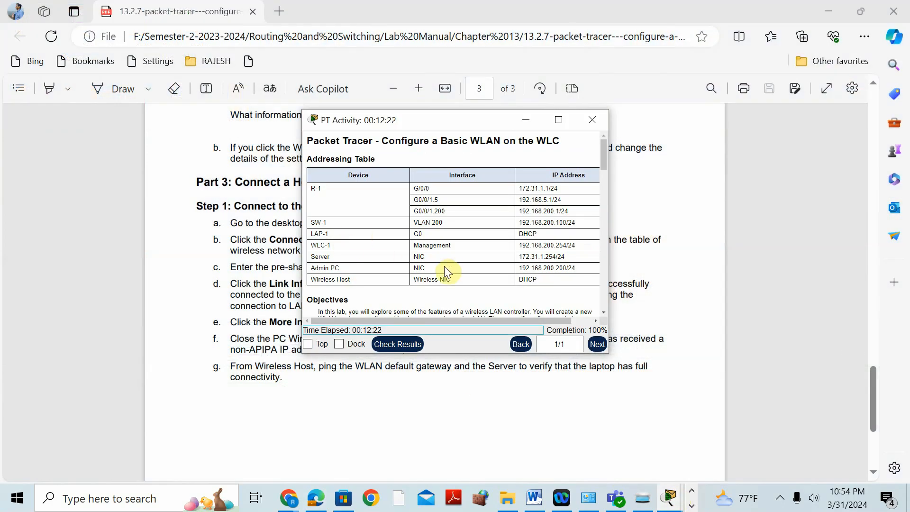
{"action": "left_click_drag", "start_coordinate": [520, 258], "coordinate": [551, 257]}
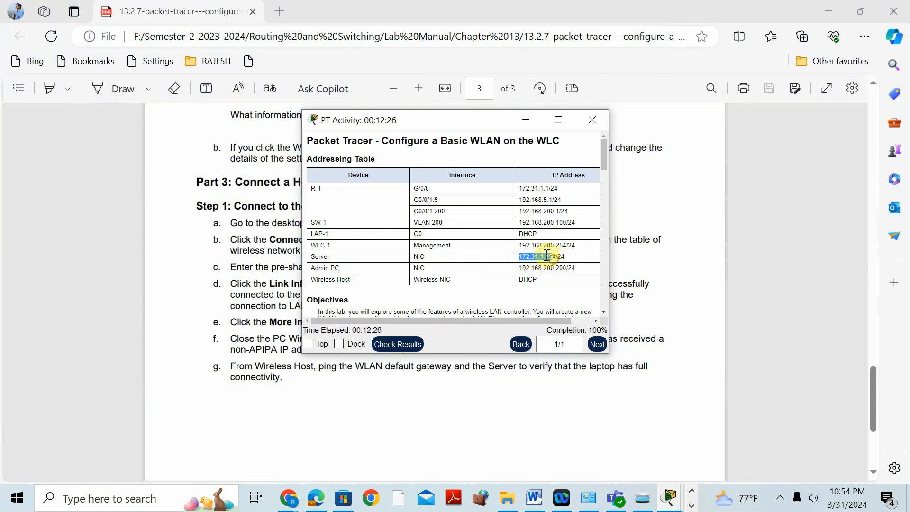
{"action": "right_click", "coordinate": [553, 259]}
{"action": "left_click", "coordinate": [572, 263]}
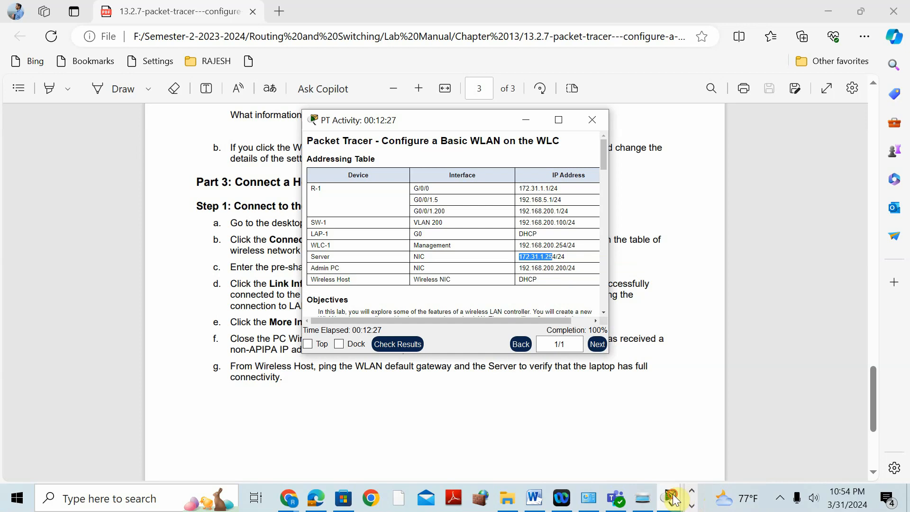
- Return to the Wireless Host, close its IP Configuration and open its Command Prompt
{"action": "mouse_move", "coordinate": [670, 498]}
{"action": "left_click", "coordinate": [844, 388]}
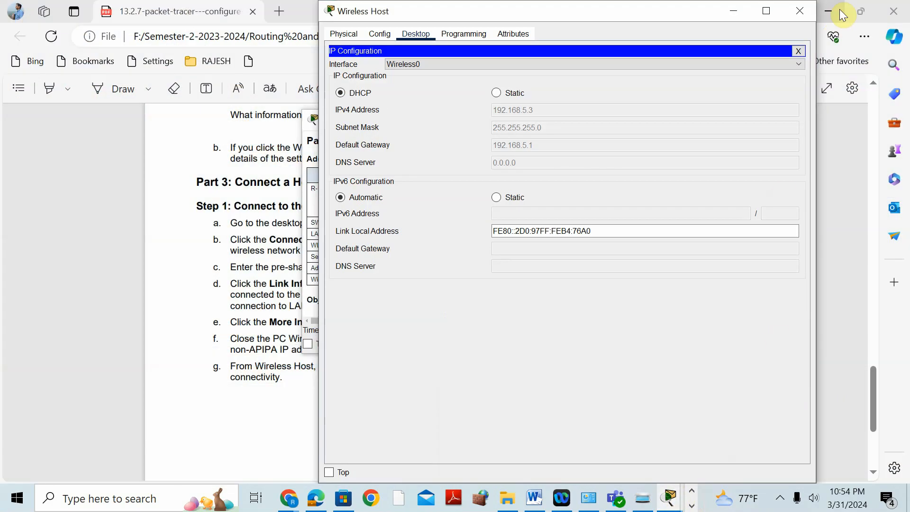
{"action": "left_click", "coordinate": [798, 51]}
{"action": "left_click", "coordinate": [668, 78]}
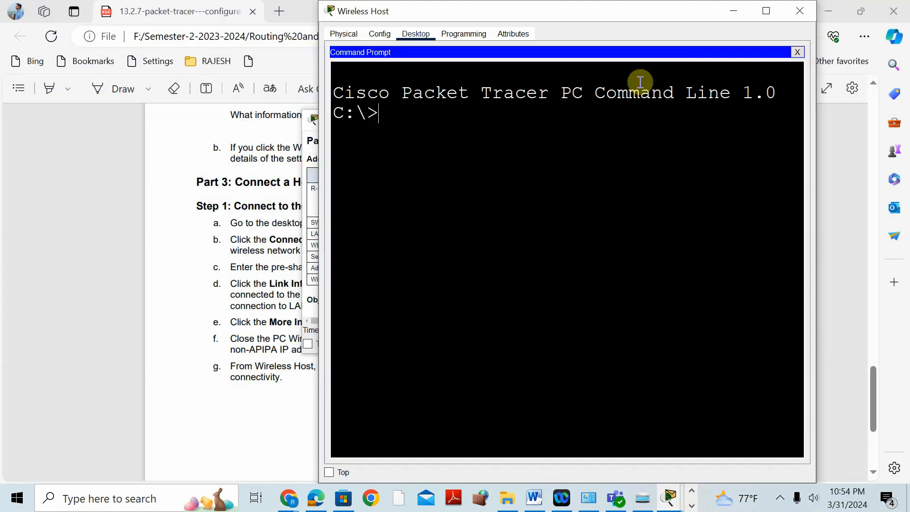
- Ping the Server at 172.31.1.254 from the Wireless Host, checking its full address in the PT Activity addressing table
{"action": "type", "text": "ping"}
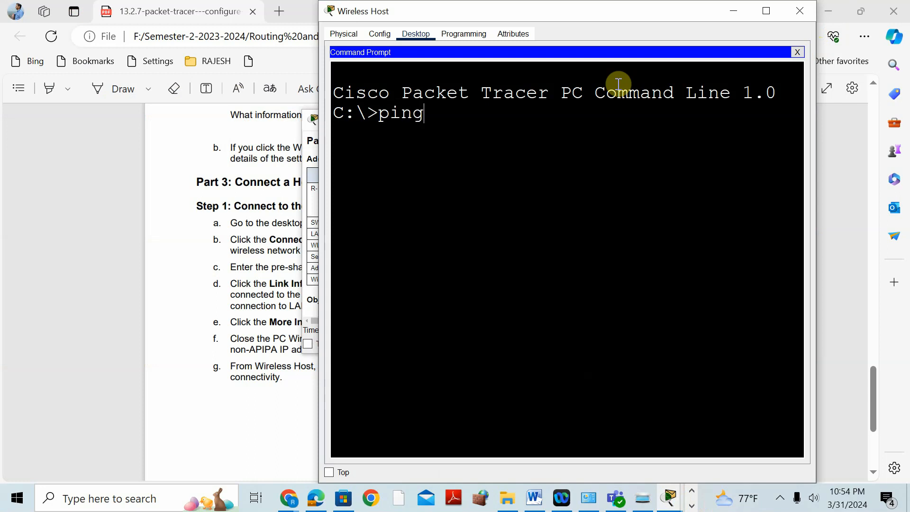
{"action": "right_click", "coordinate": [526, 114]}
{"action": "left_click", "coordinate": [554, 137]}
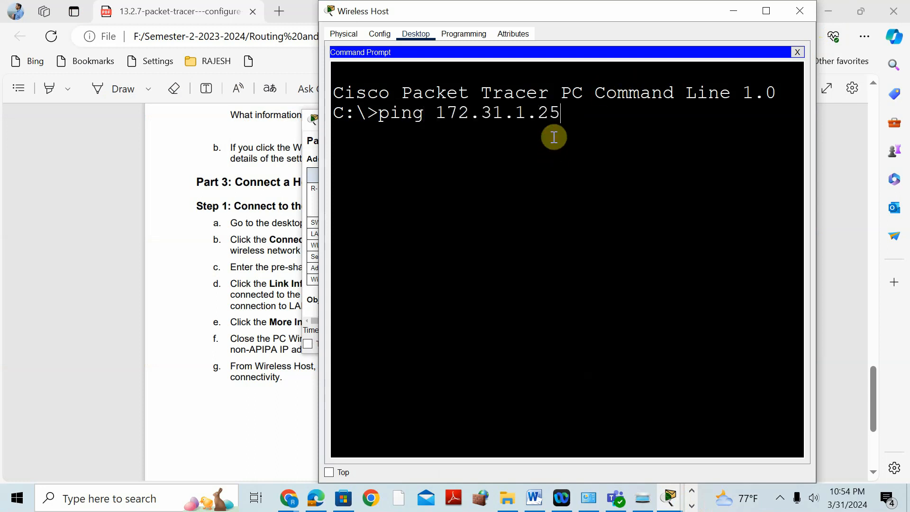
{"action": "left_click", "coordinate": [305, 121]}
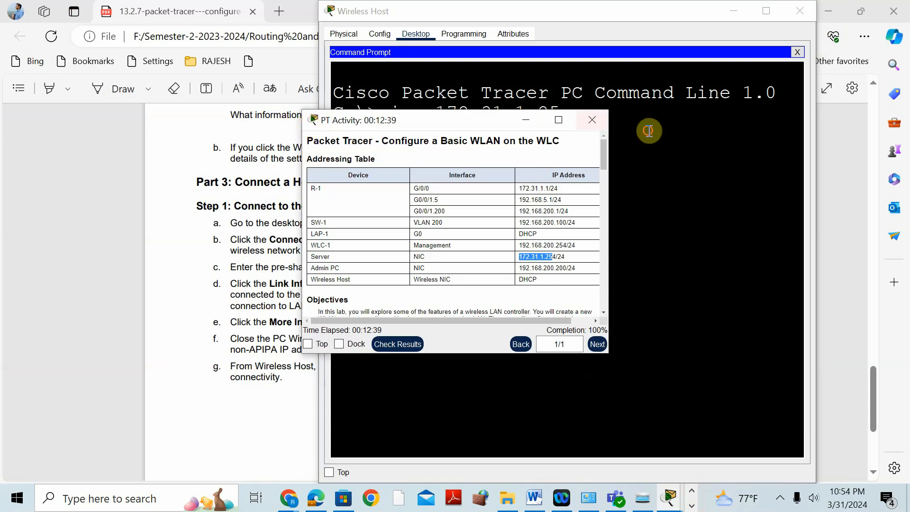
{"action": "left_click", "coordinate": [631, 126]}
{"action": "type", "text": "4"}
{"action": "key", "text": "Return"}
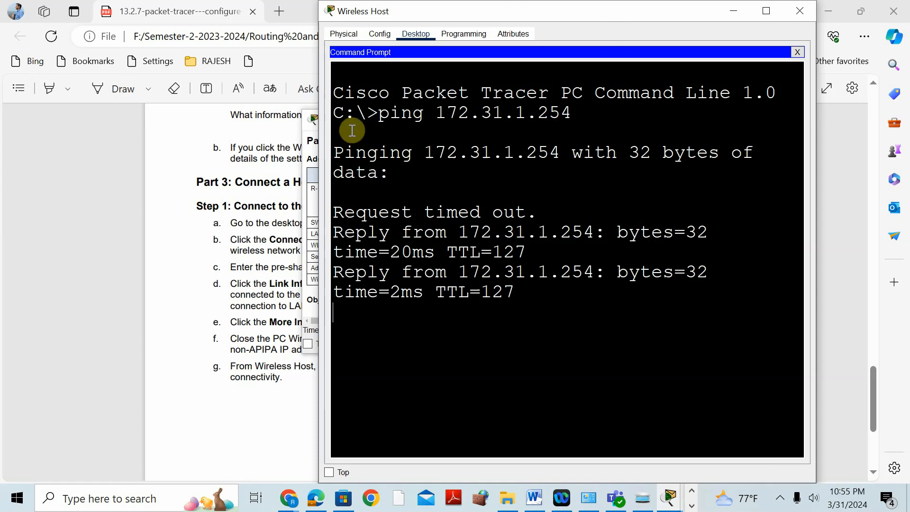
- Reread the ping instruction in the lab PDF, then copy the 192.168.200. part of R-1's G0/0/1.200 address from the PT Activity addressing table
{"action": "left_click", "coordinate": [308, 147]}
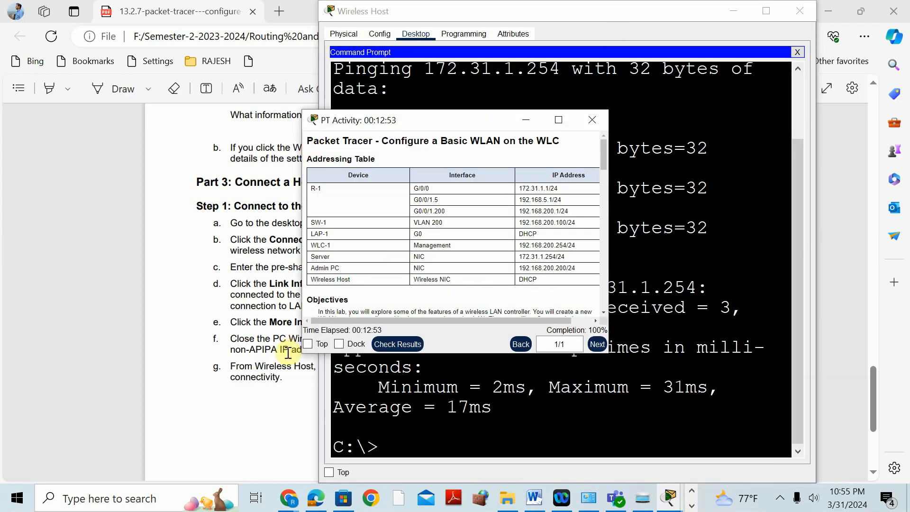
{"action": "left_click", "coordinate": [243, 376]}
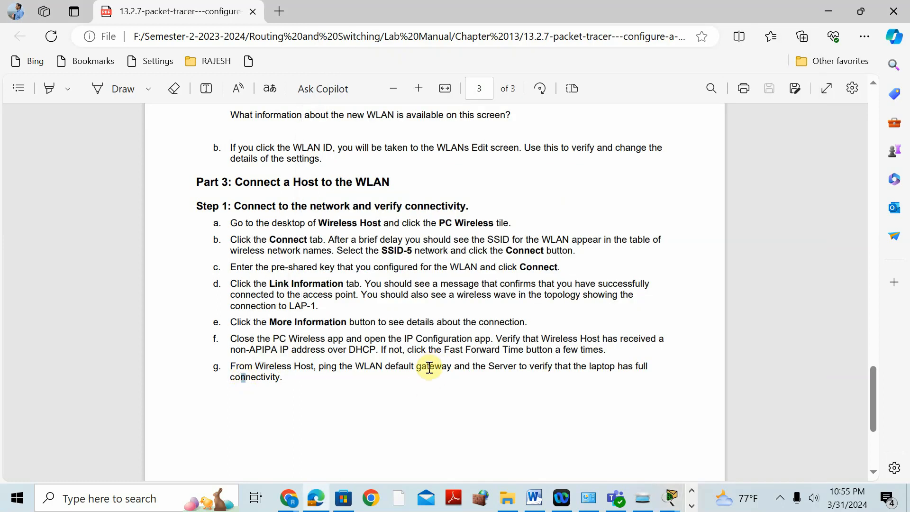
{"action": "left_click", "coordinate": [670, 498]}
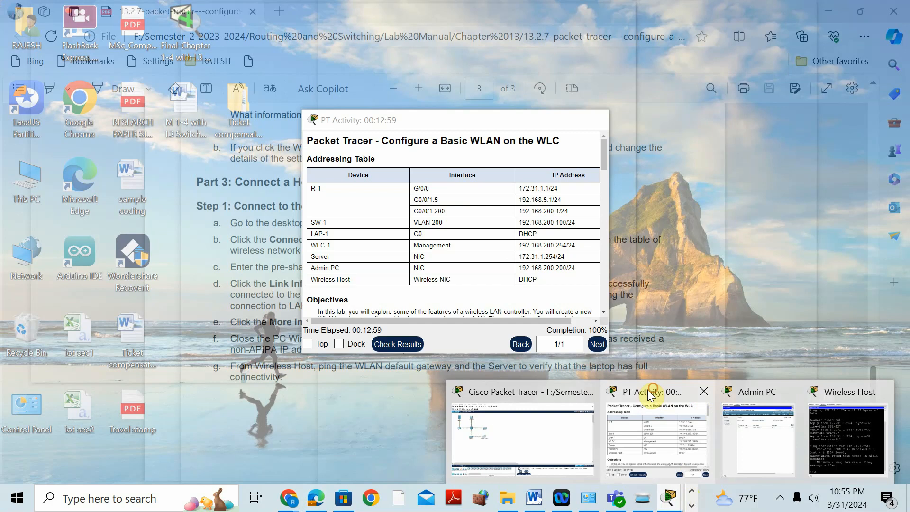
{"action": "left_click", "coordinate": [654, 398]}
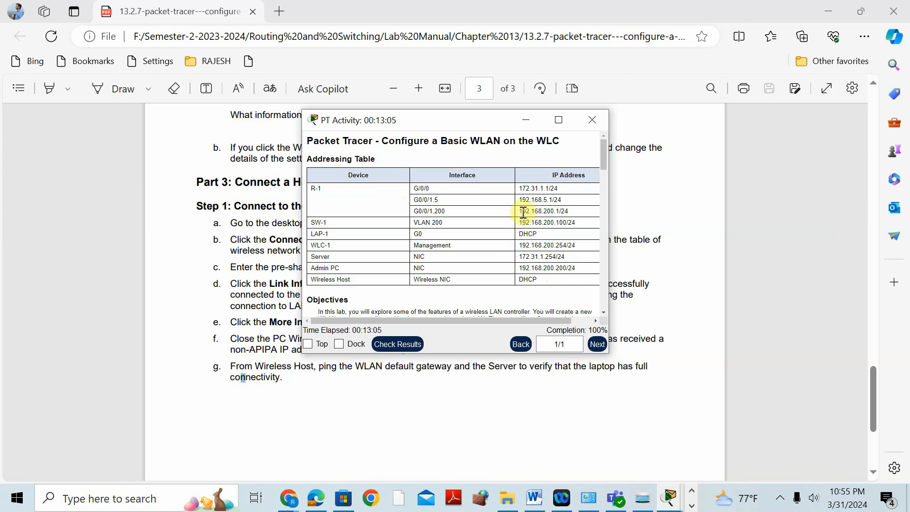
{"action": "left_click_drag", "start_coordinate": [520, 212], "coordinate": [554, 212]}
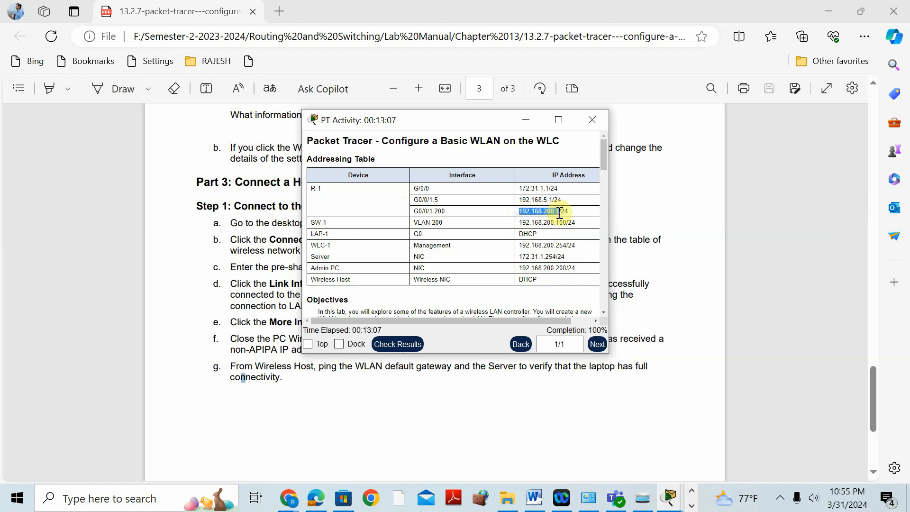
{"action": "right_click", "coordinate": [553, 213]}
{"action": "left_click", "coordinate": [578, 222]}
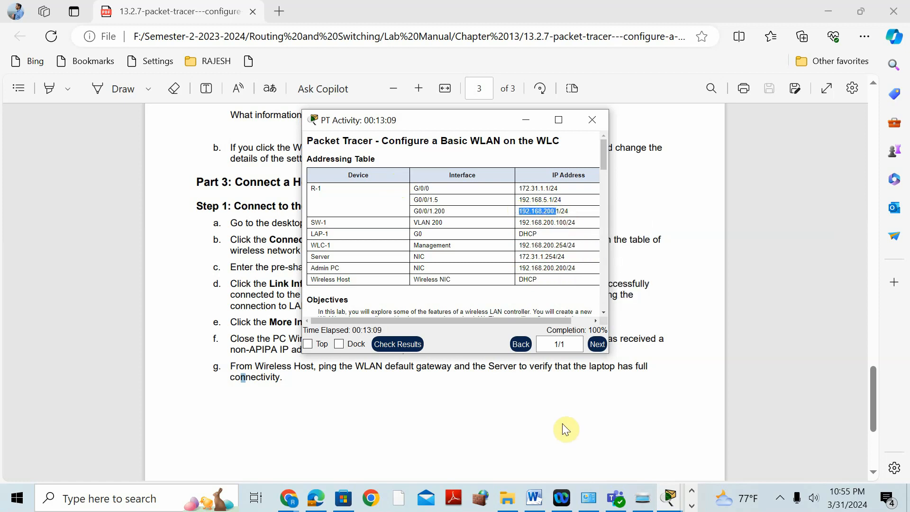
- Ping R-1's G0/0/1.200 address, 192.168.200.1, from the Wireless Host's Command Prompt
{"action": "mouse_move", "coordinate": [670, 498]}
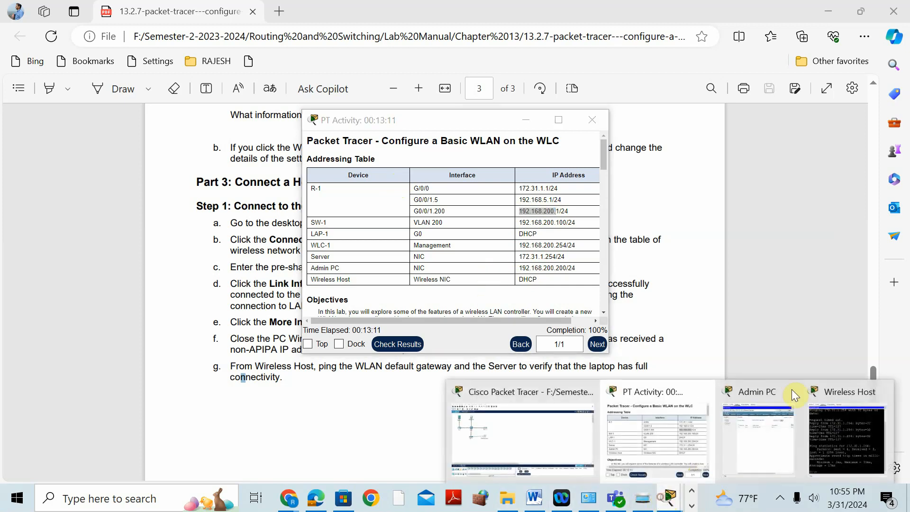
{"action": "left_click", "coordinate": [816, 391]}
{"action": "type", "text": "ping"}
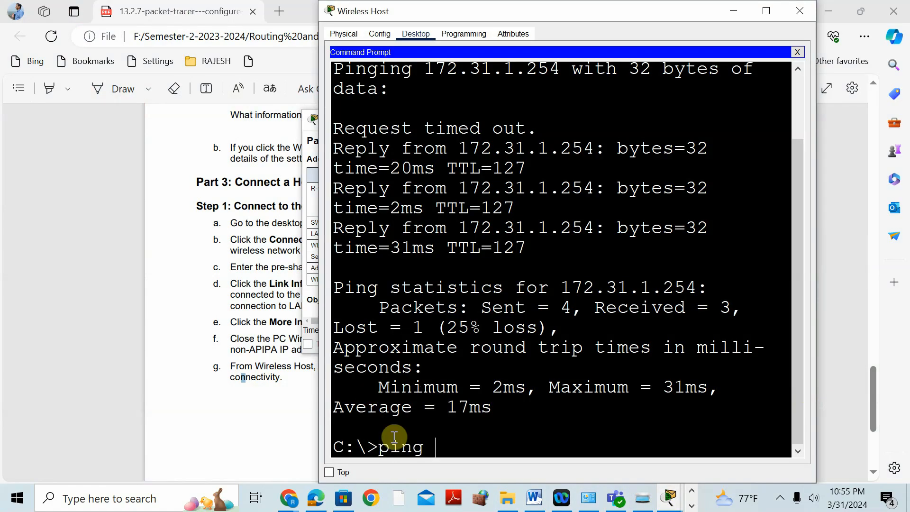
{"action": "right_click", "coordinate": [432, 446]}
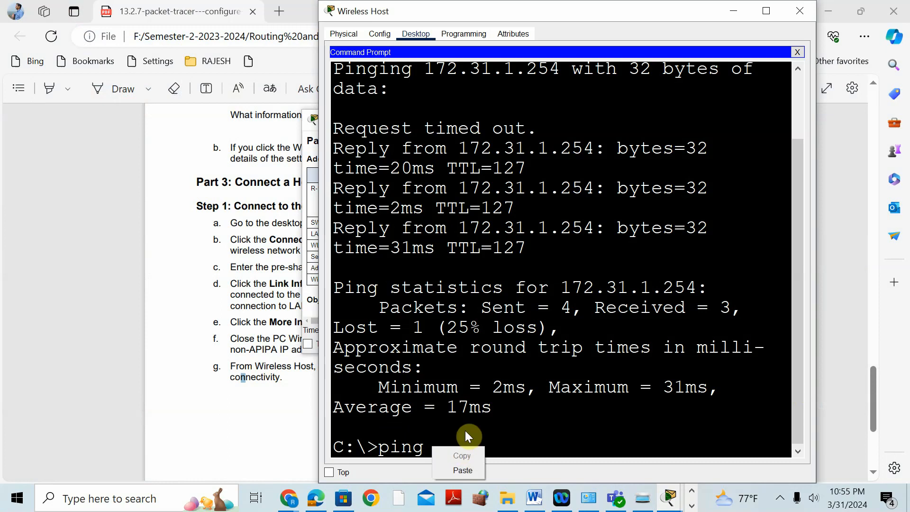
{"action": "left_click", "coordinate": [457, 471]}
{"action": "key", "text": "Return"}
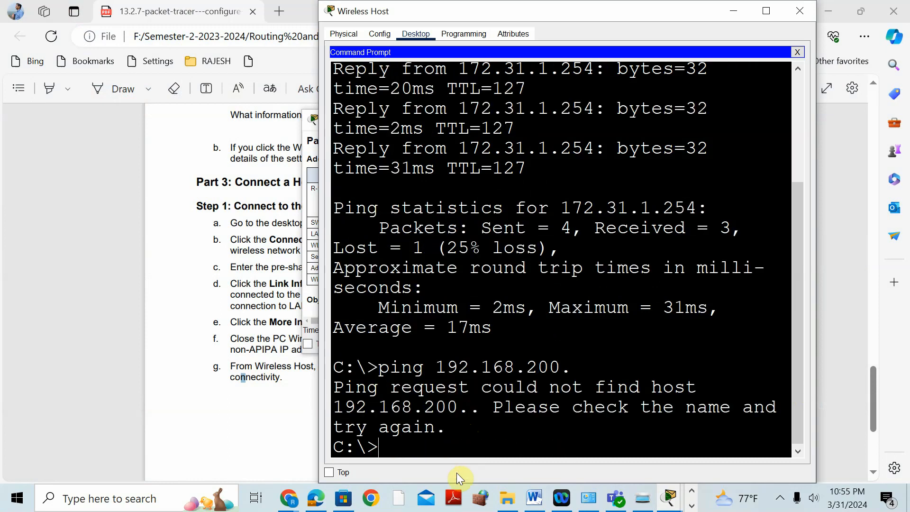
{"action": "key", "text": "Up"}
{"action": "type", "text": "1"}
{"action": "key", "text": "Return"}
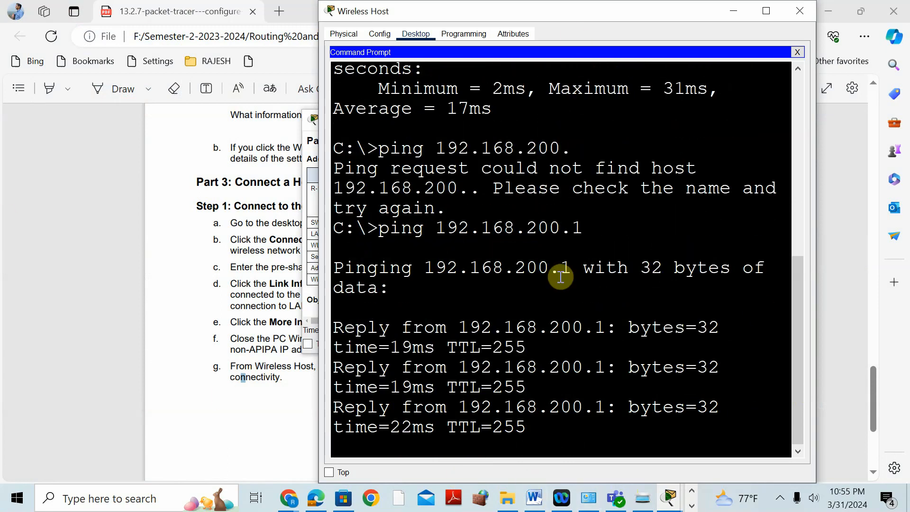
- Close the Wireless Host and PT Activity windows, then go back to the first page of the lab PDF
{"action": "left_click", "coordinate": [799, 13]}
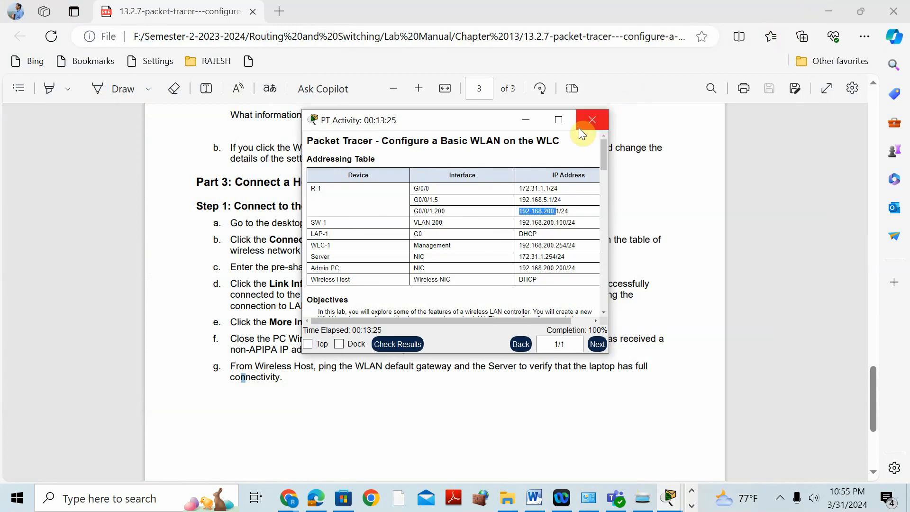
{"action": "left_click", "coordinate": [592, 120]}
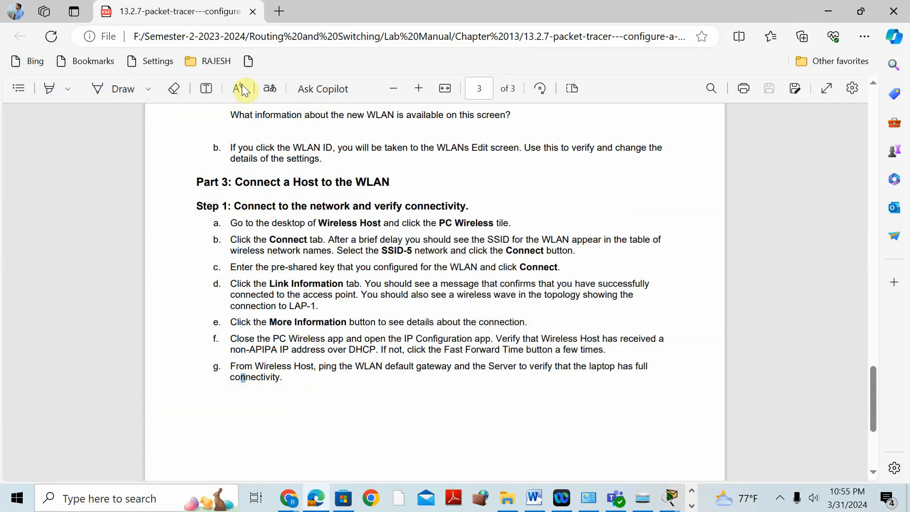
{"action": "scroll", "coordinate": [631, 253], "scroll_direction": "up", "scroll_amount": 1}
{"action": "scroll", "coordinate": [631, 253], "scroll_direction": "up", "scroll_amount": 20}
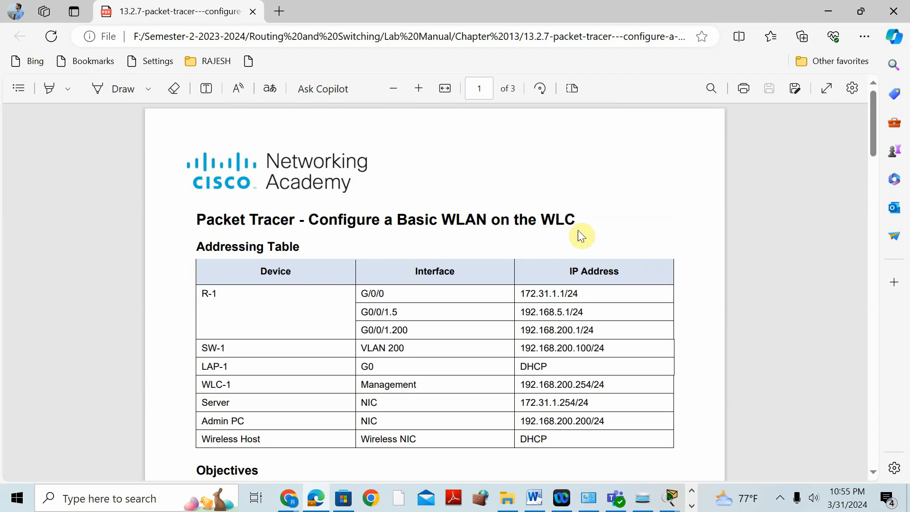
{"action": "left_click", "coordinate": [690, 506]}
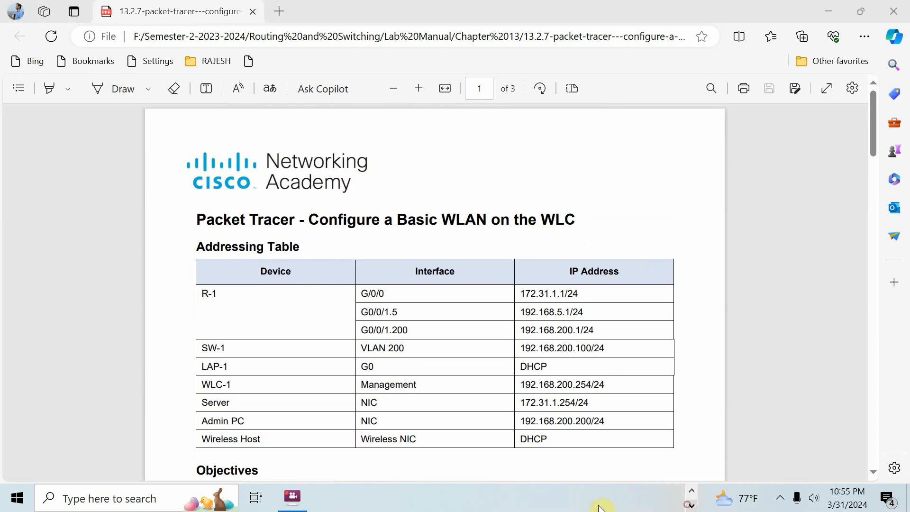
{"action": "left_click", "coordinate": [294, 496]}
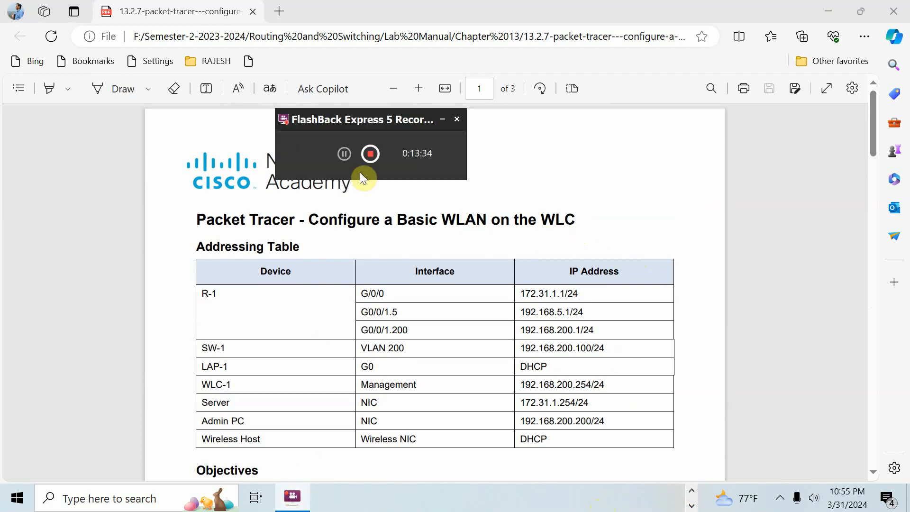